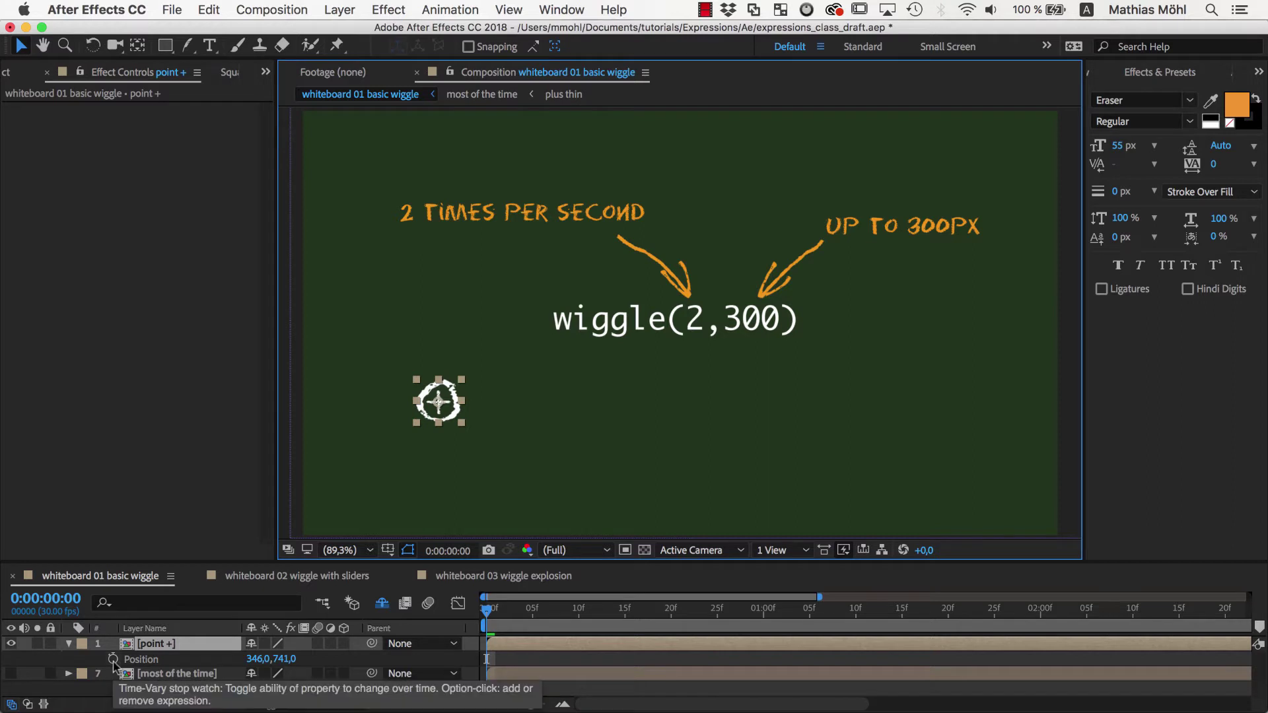
# Give the point's Position the expression wiggle(2,300) and preview the jittering motion.
pyautogui.keyDown('alt'); pyautogui.click(113, 659); pyautogui.keyUp('alt')
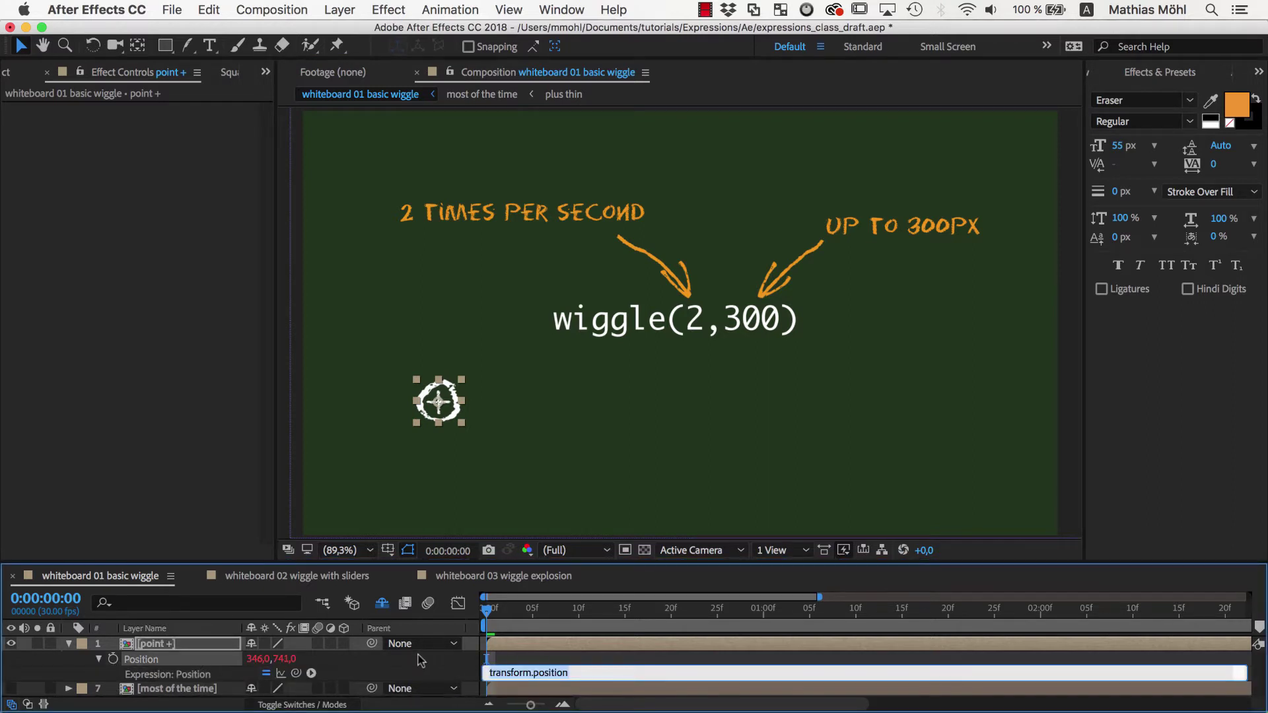
pyautogui.write('wiggle(2,300')
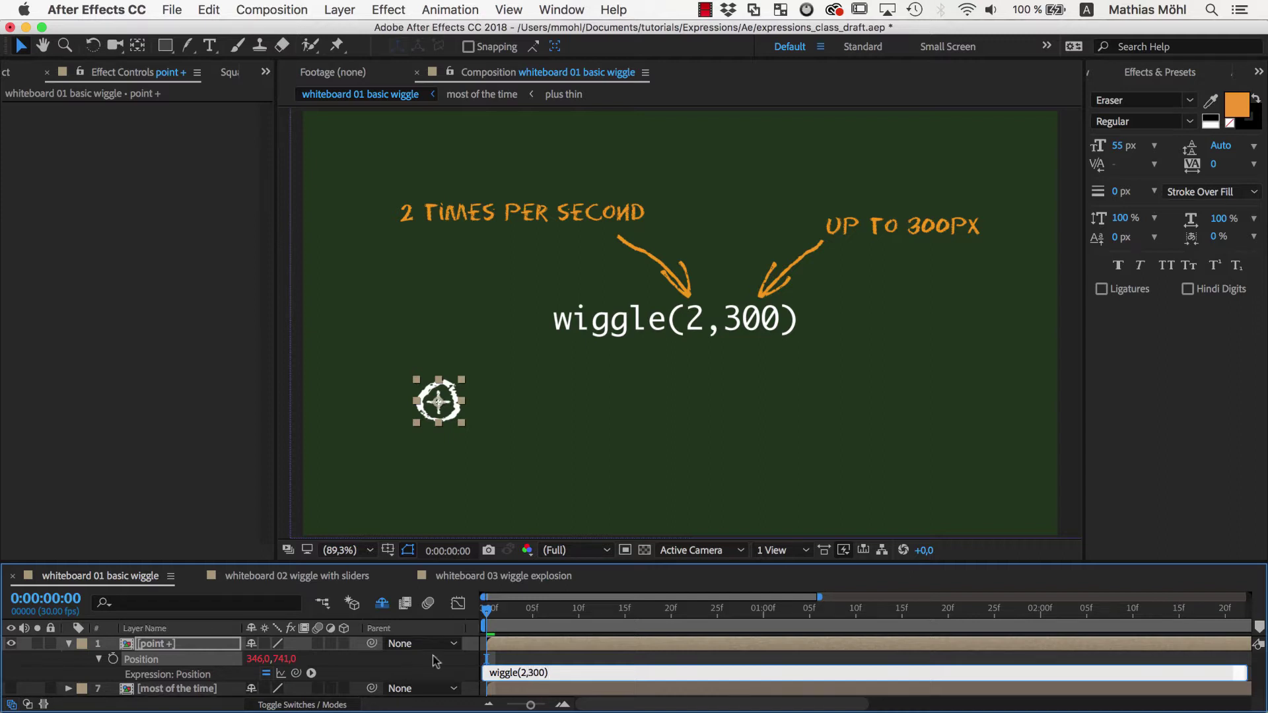
pyautogui.press('KP_Enter')
pyautogui.press('space')
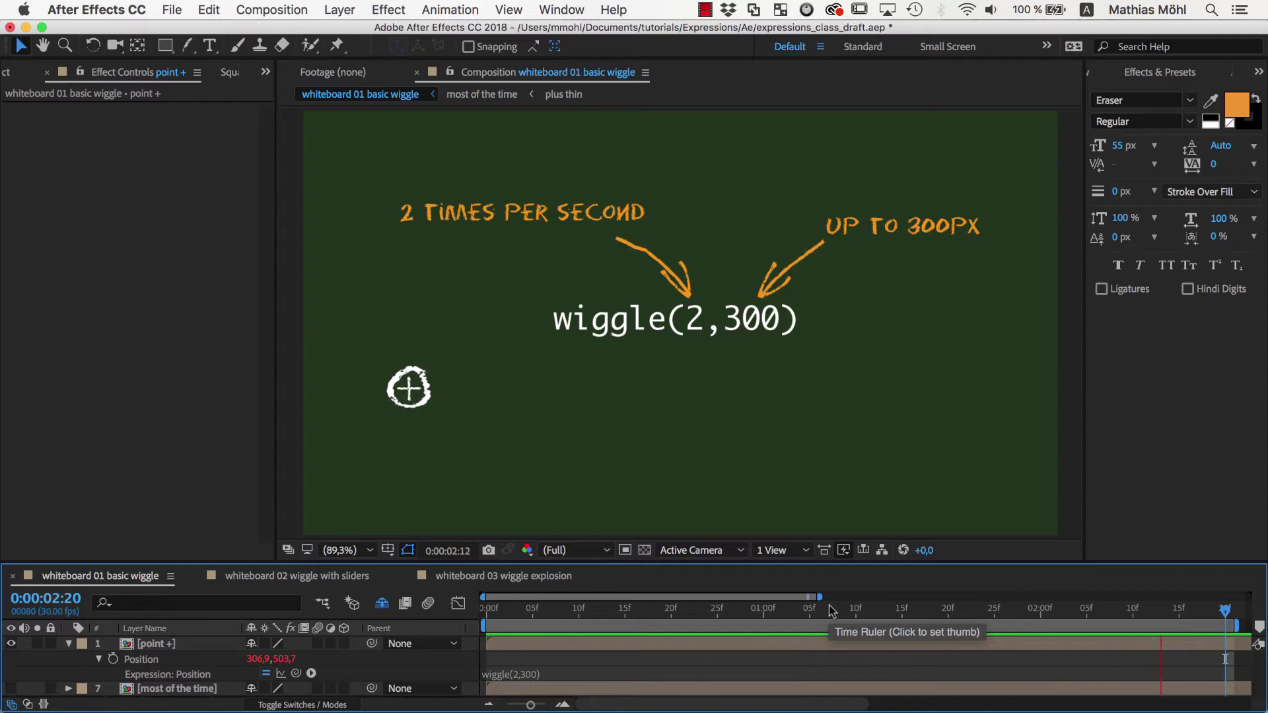
# Change the Position expression to wiggle(20,300) and preview the faster wiggle.
pyautogui.click(524, 673)
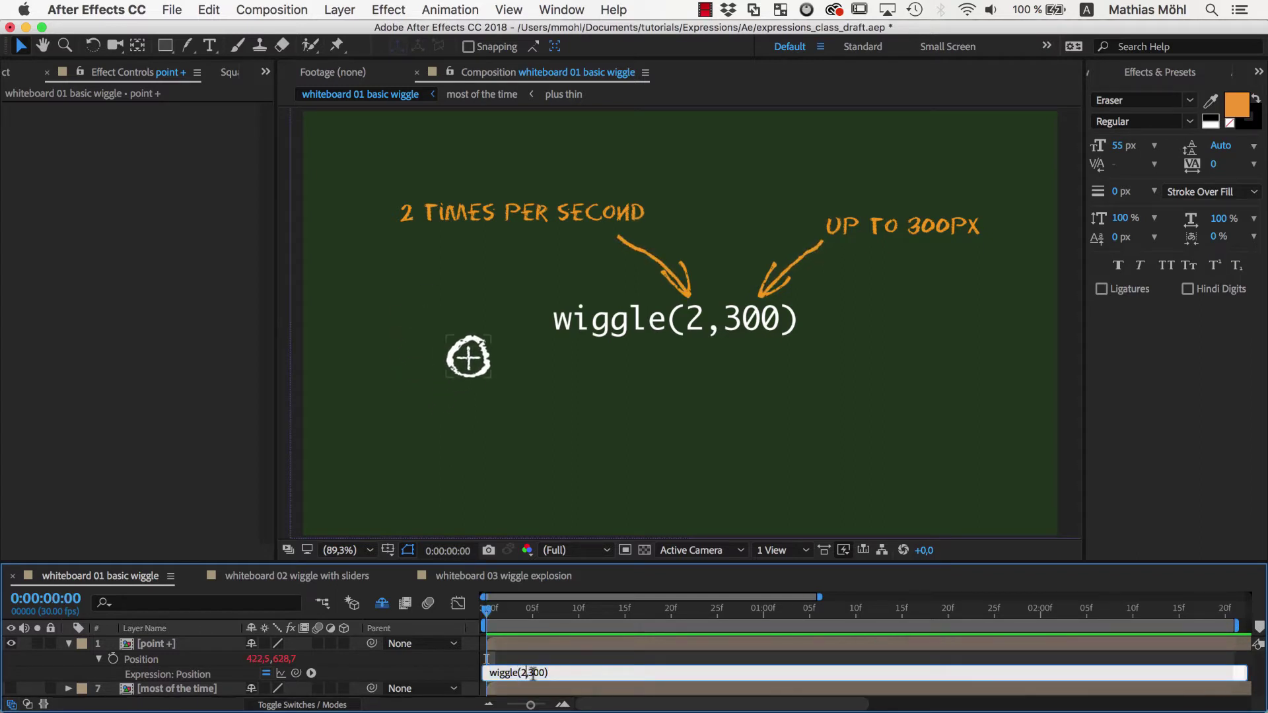
pyautogui.write('0')
pyautogui.click(495, 523)
pyautogui.press('space')
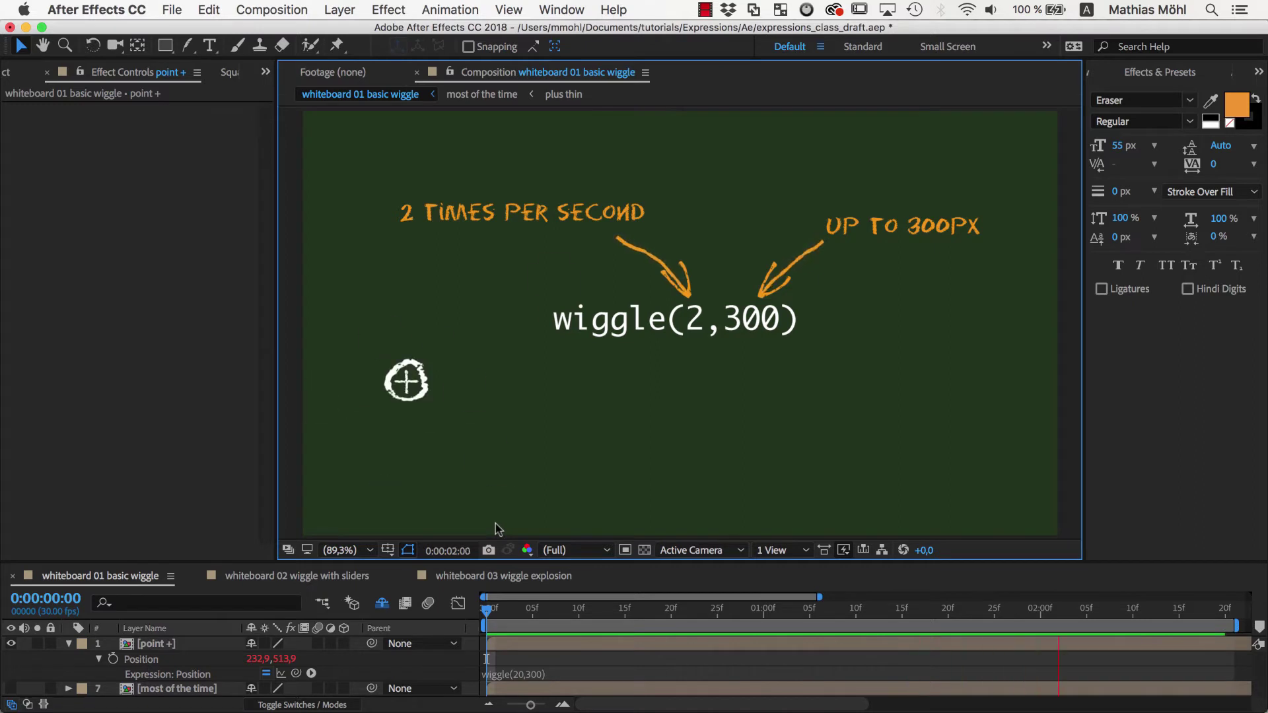
pyautogui.press('space')
# Reduce the expression to wiggle(20,30), preview it, and show the MOST OF THE TIME footnote.
pyautogui.click(538, 674)
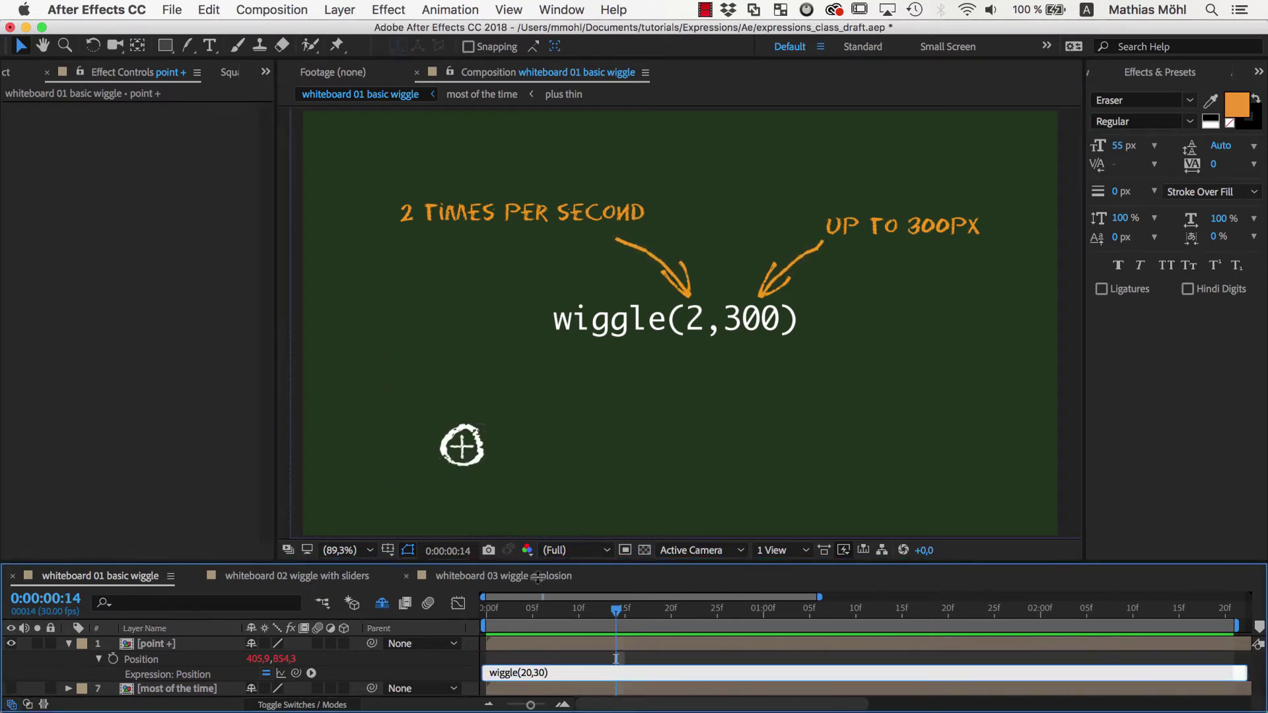
pyautogui.click(539, 523)
pyautogui.press('space')
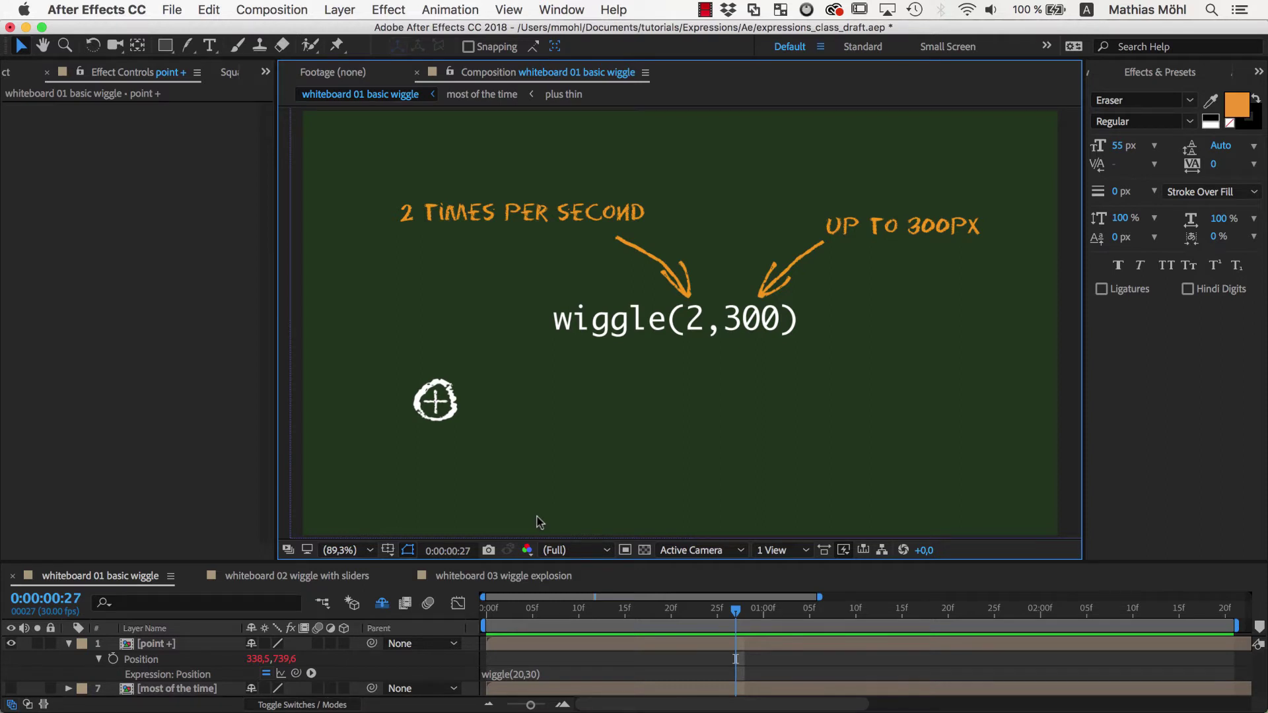
pyautogui.click(11, 688)
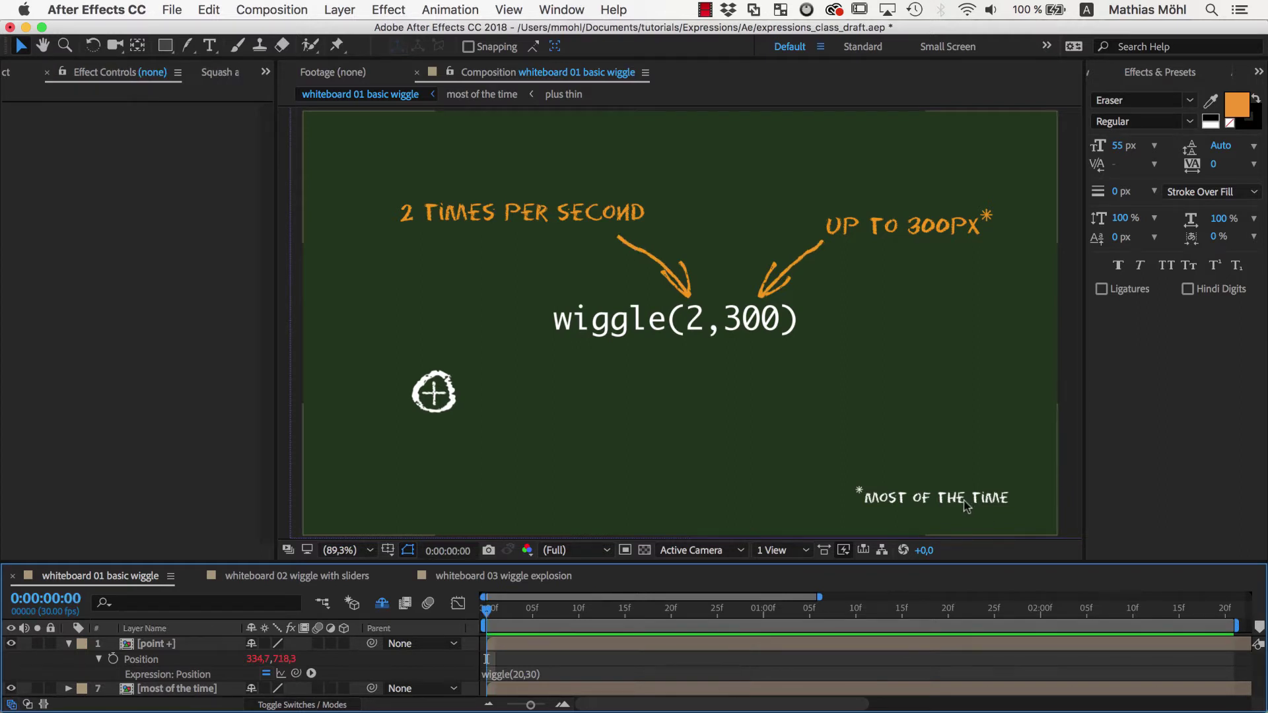
# In the wiggle with sliders composition, add a Slider Control to the point layer and duplicate it.
pyautogui.click(319, 579)
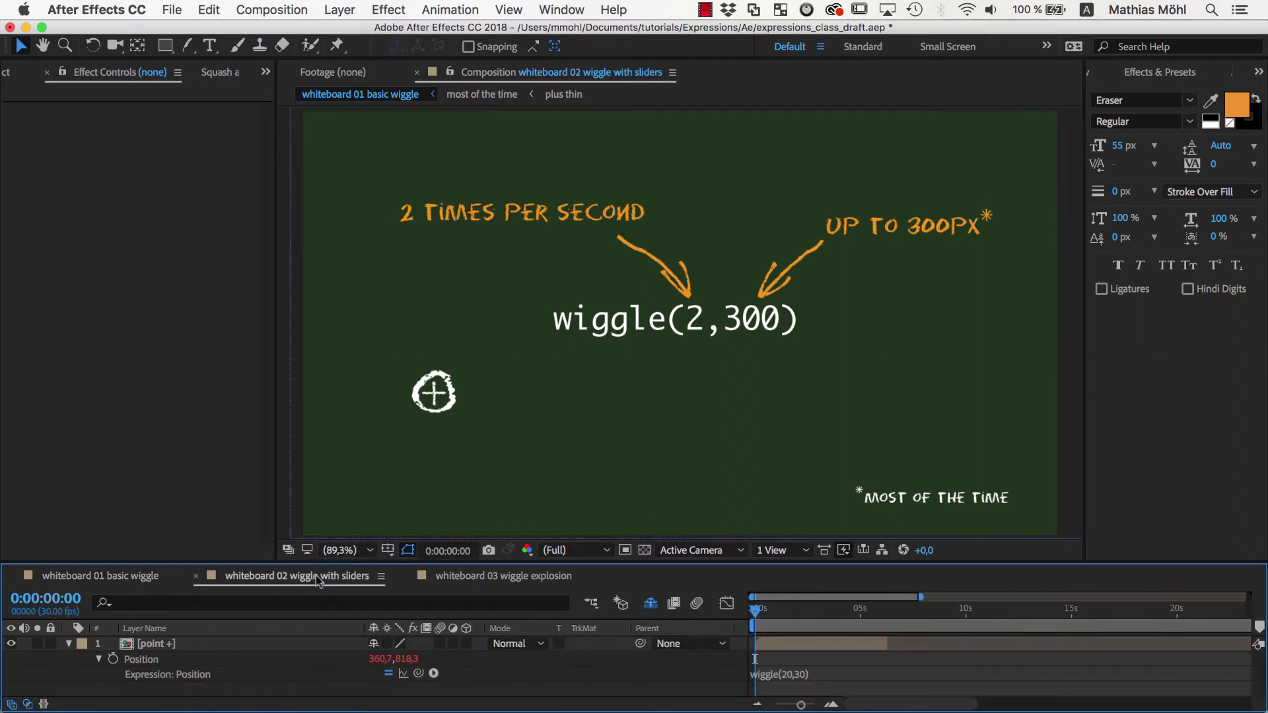
pyautogui.click(443, 448)
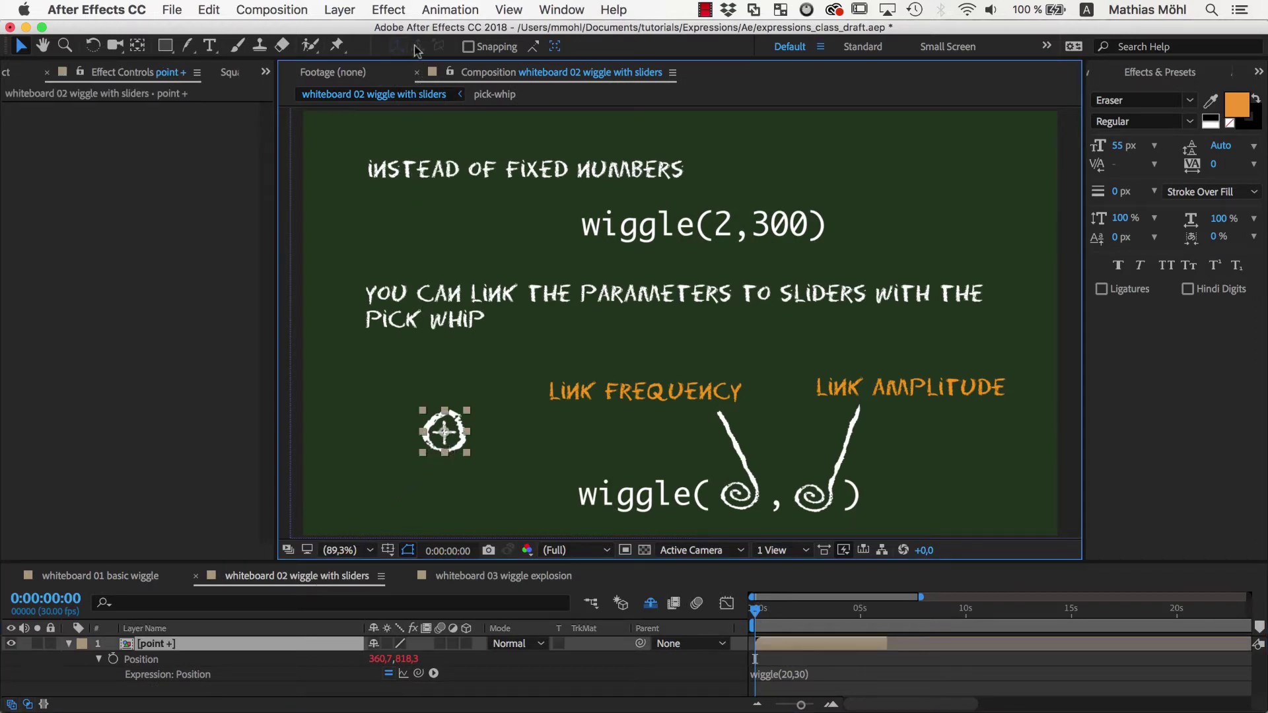
pyautogui.click(397, 13)
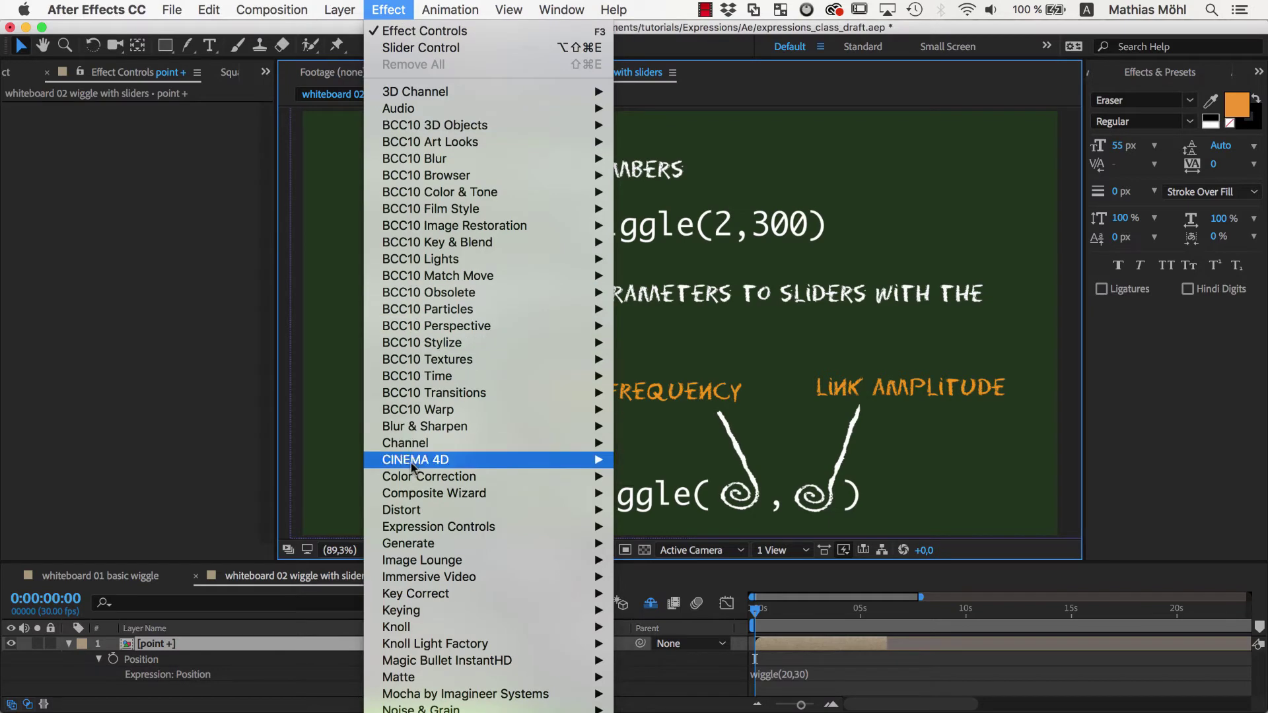
pyautogui.moveTo(439, 526)
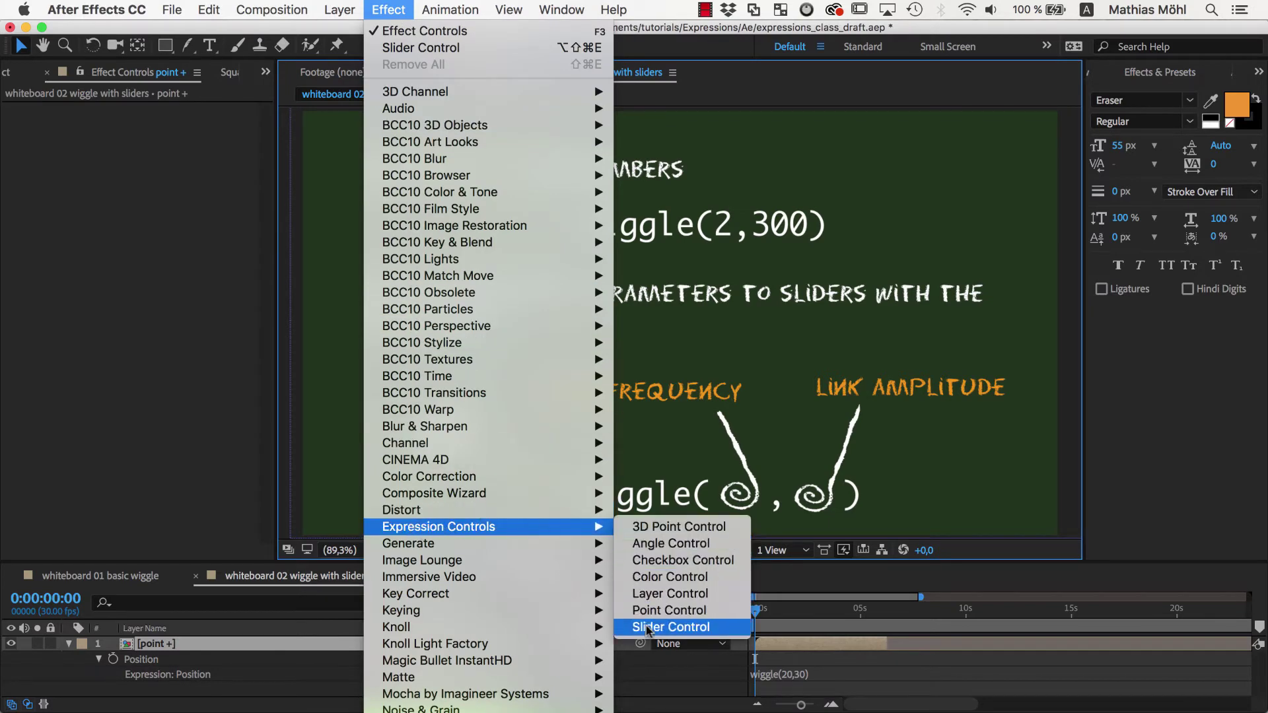
pyautogui.click(646, 627)
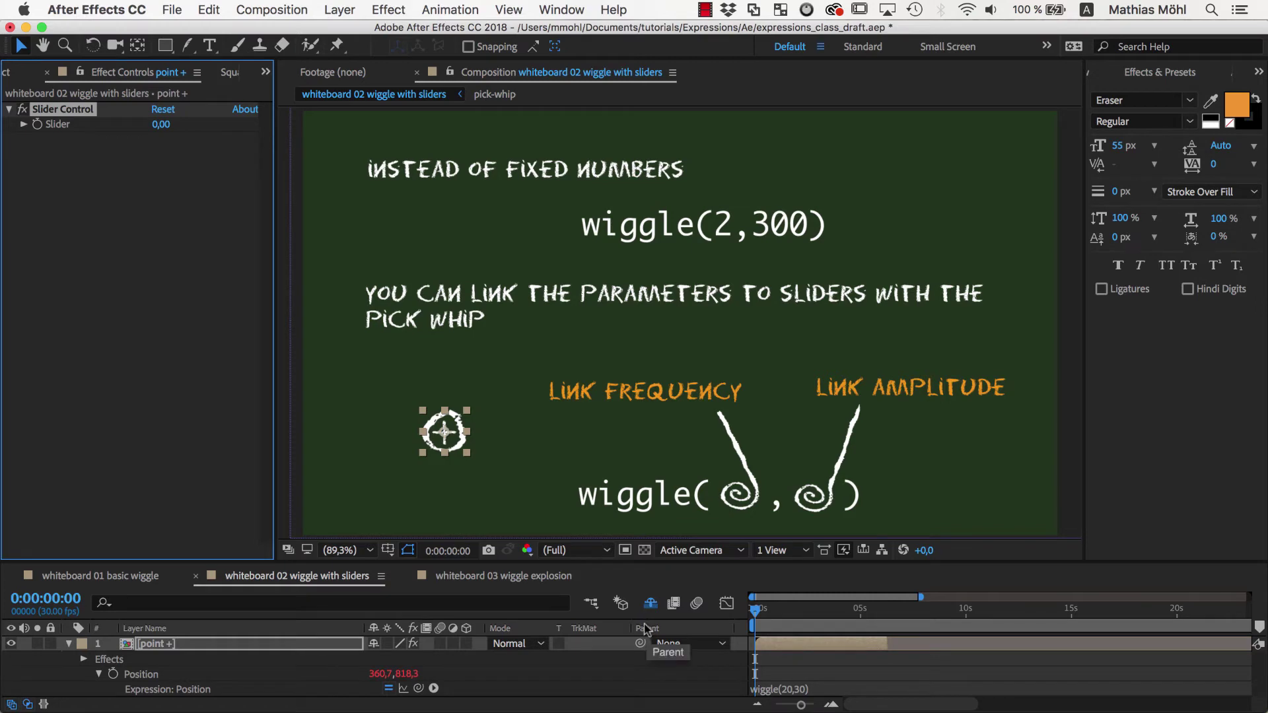
pyautogui.hotkey('ctrl', 'd')
# Rename the two slider effects Frequency and Amplitude.
pyautogui.click(84, 112)
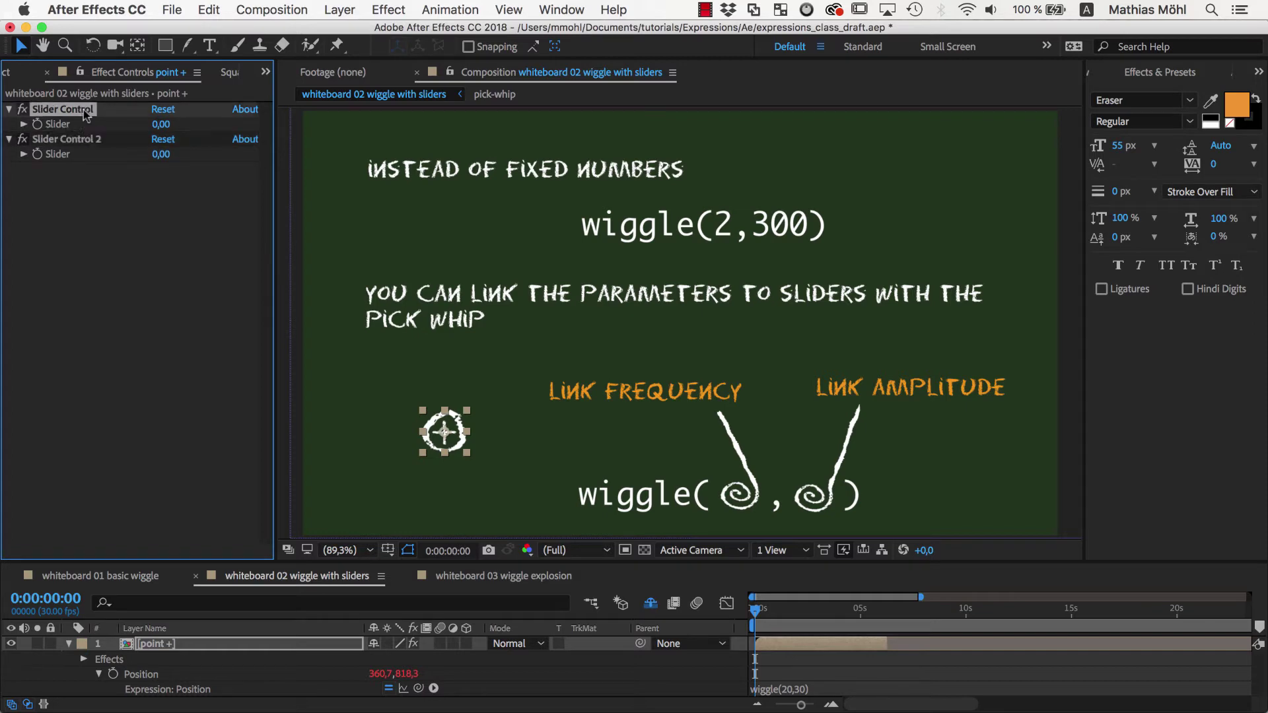
pyautogui.press('Return')
pyautogui.write('Frequency')
pyautogui.press('Return')
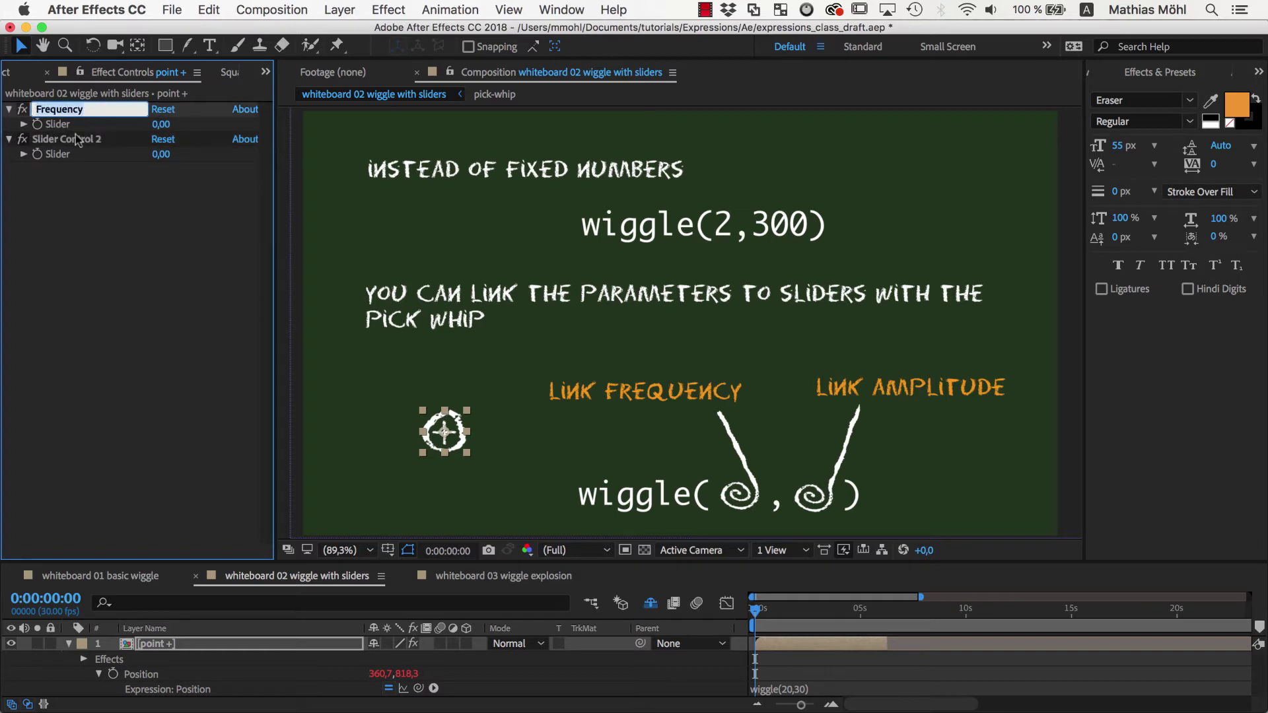
pyautogui.click(78, 139)
pyautogui.press('Return')
pyautogui.write('Amplitude')
pyautogui.press('Return')
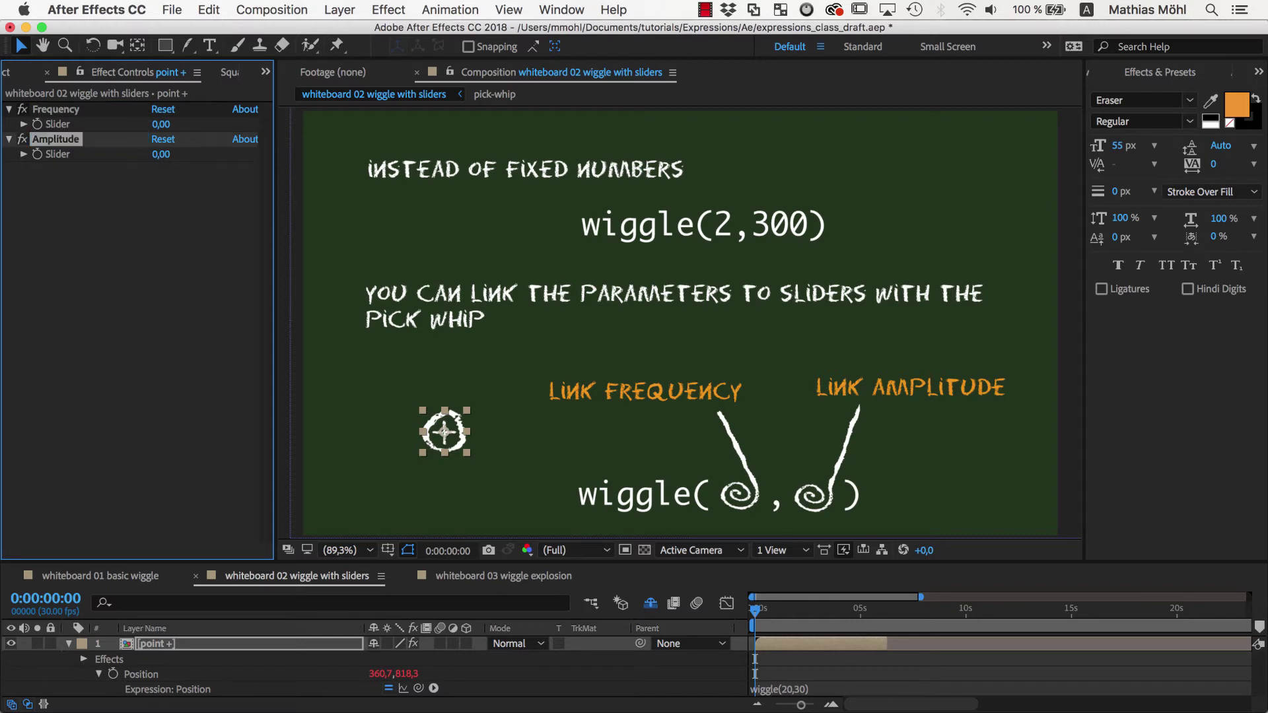
# Break the wiggle expression so each argument sits on its own line.
pyautogui.moveTo(790, 562); pyautogui.dragTo(791, 524)
pyautogui.click(791, 649)
pyautogui.moveTo(791, 649); pyautogui.dragTo(816, 651)
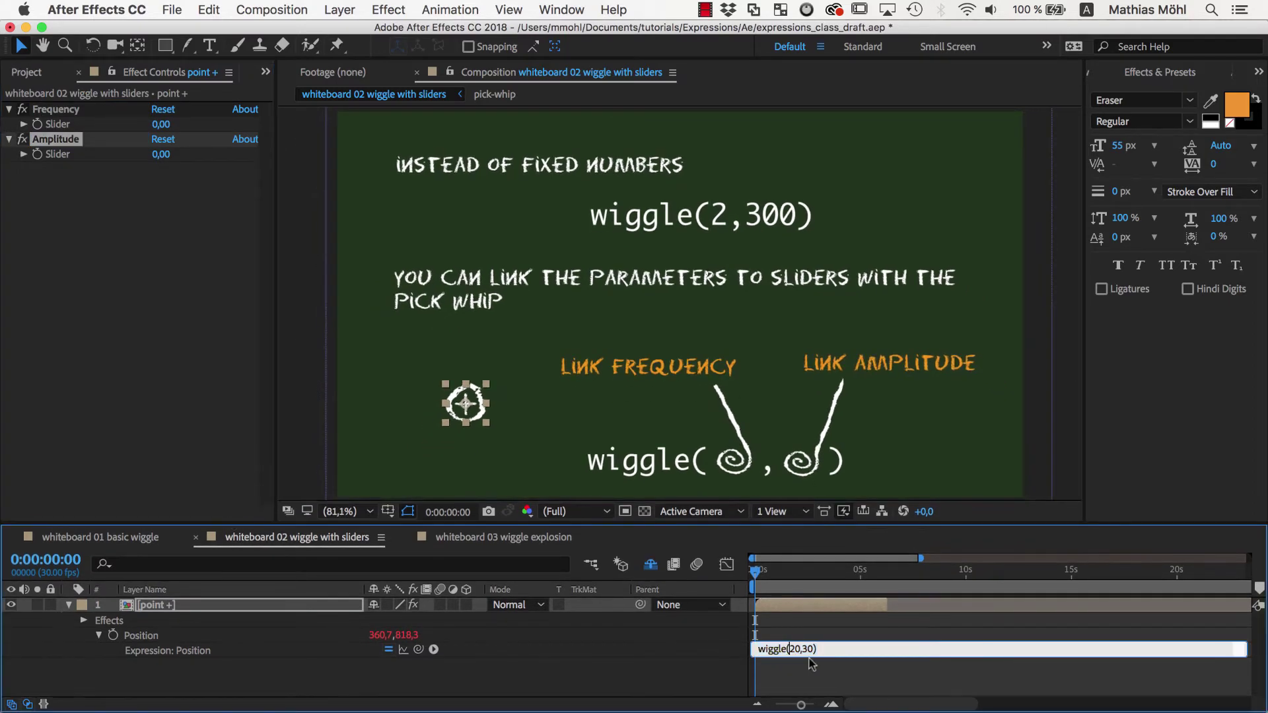
pyautogui.press('BackSpace')
pyautogui.press('Return')
pyautogui.hotkey('ctrl', 'v')
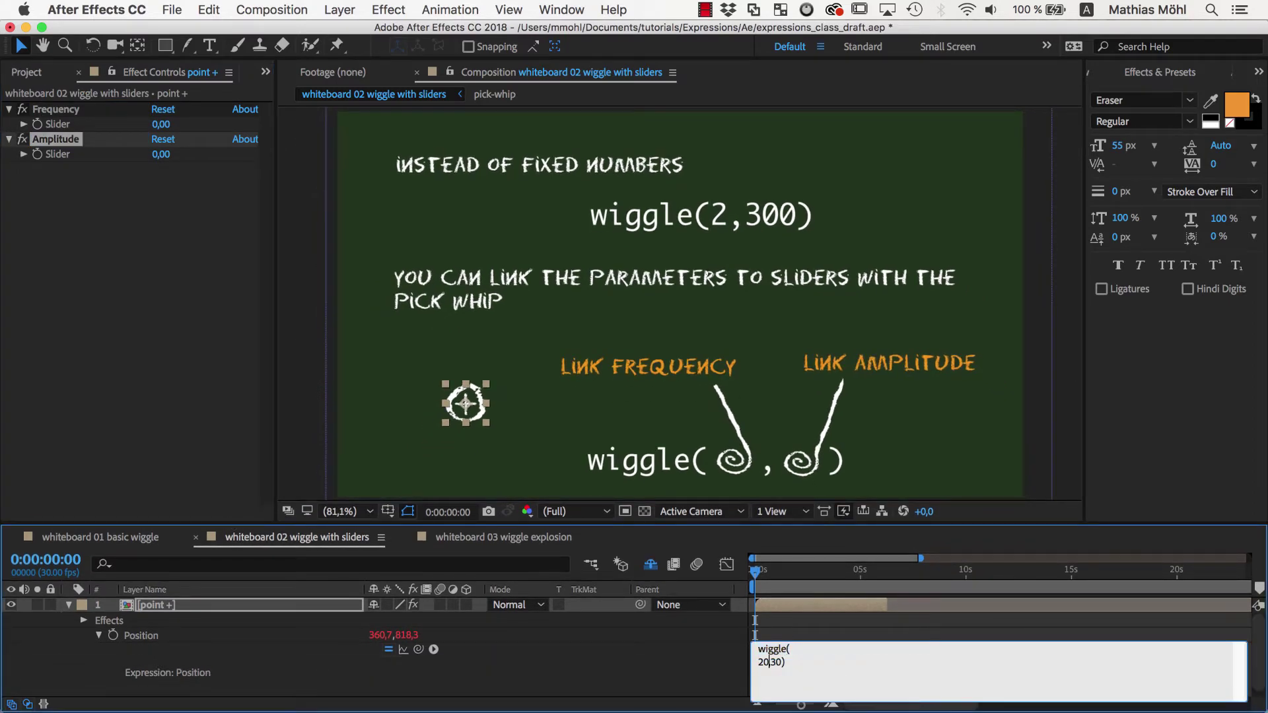
pyautogui.press('Left')
pyautogui.press('Left')
pyautogui.press('Left')
pyautogui.press('Return')
pyautogui.press('Return')
pyautogui.press('Return')
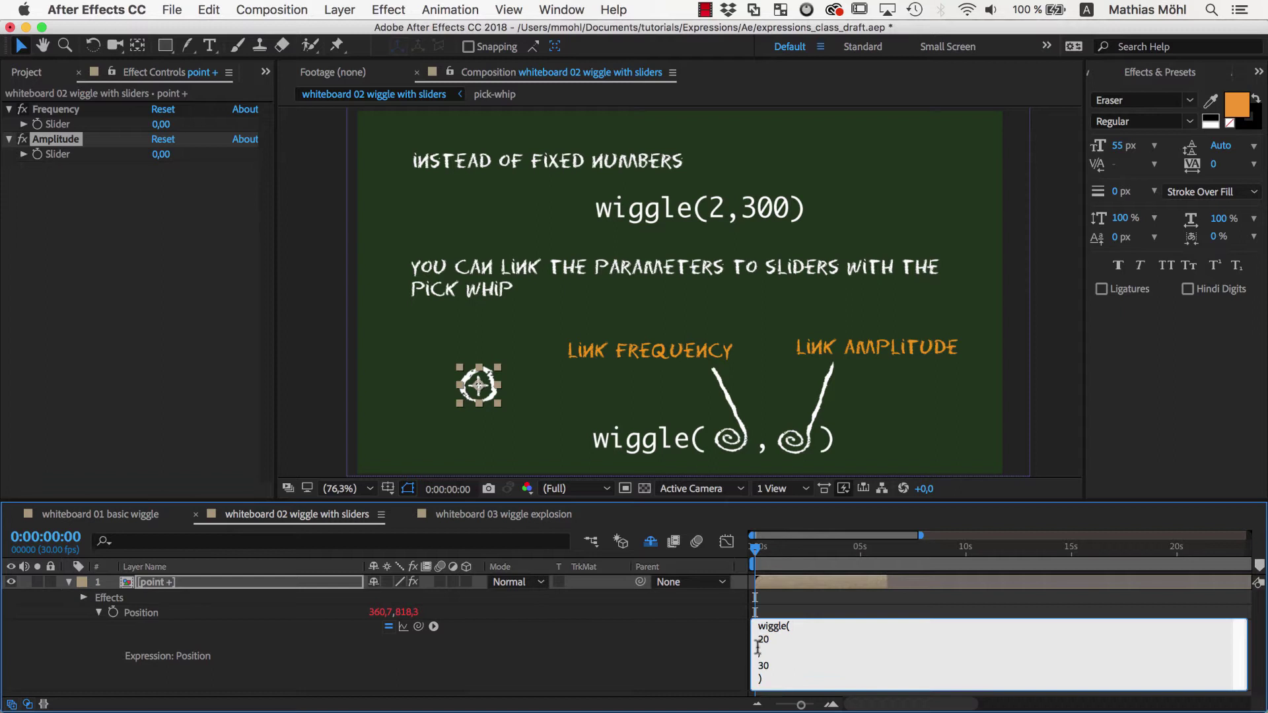
# Pick-whip the 20 to the Frequency slider and the 30 to the Amplitude slider.
pyautogui.moveTo(772, 640); pyautogui.dragTo(755, 639)
pyautogui.moveTo(420, 627); pyautogui.dragTo(90, 130)
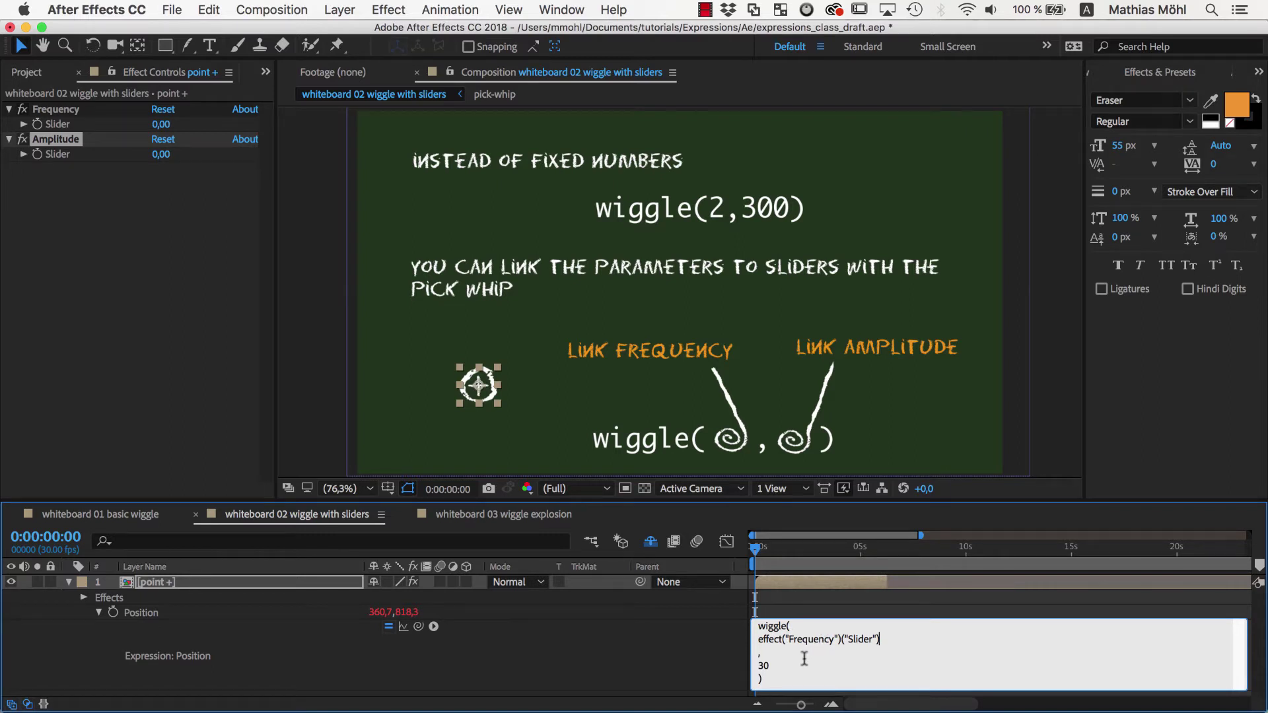
pyautogui.moveTo(769, 666); pyautogui.dragTo(760, 666)
pyautogui.moveTo(418, 626); pyautogui.dragTo(55, 160)
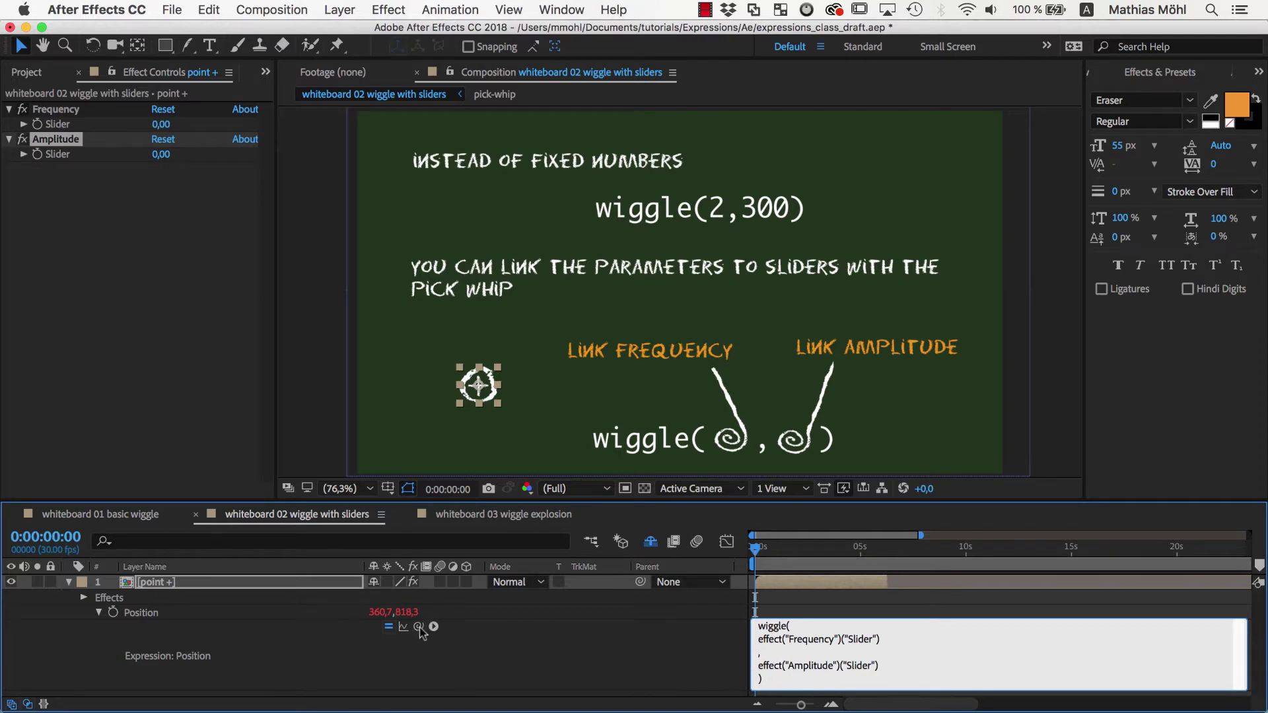
# Set Frequency to 5 and Amplitude to 150, then preview the slider-driven wiggle.
pyautogui.click(160, 124)
pyautogui.write('5')
pyautogui.moveTo(160, 154); pyautogui.dragTo(301, 170)
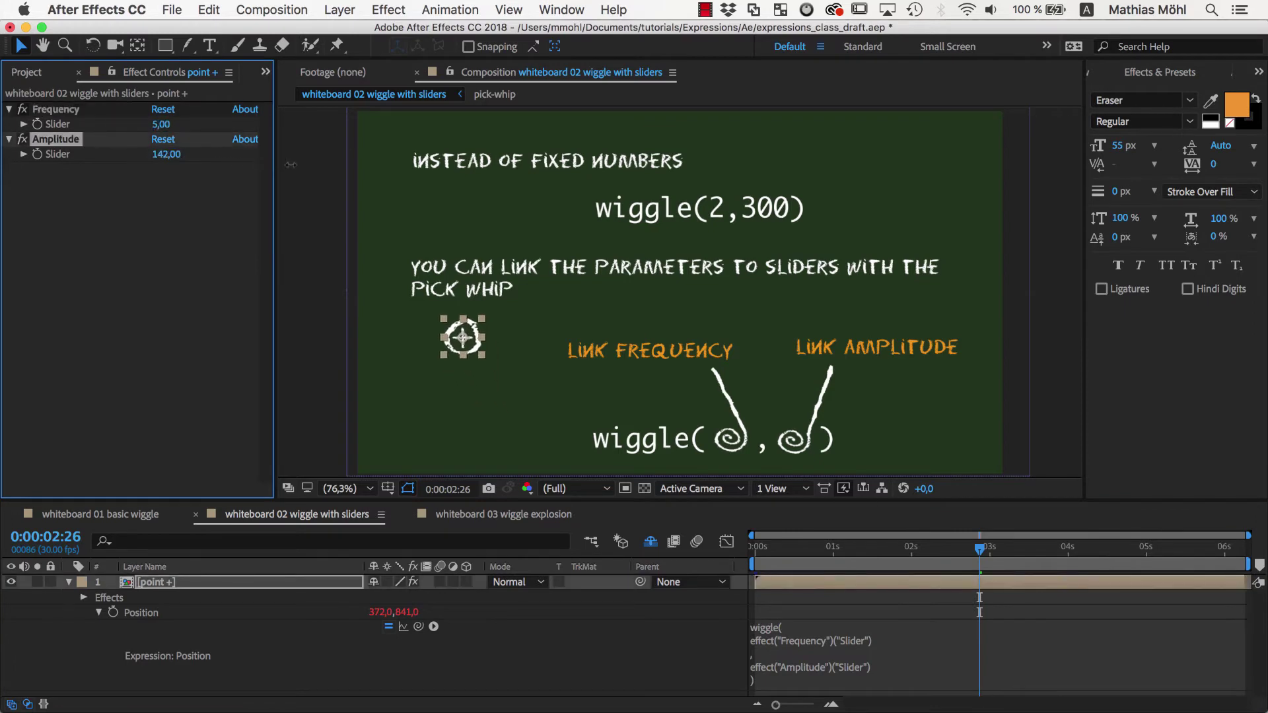
pyautogui.click(370, 602)
pyautogui.press('space')
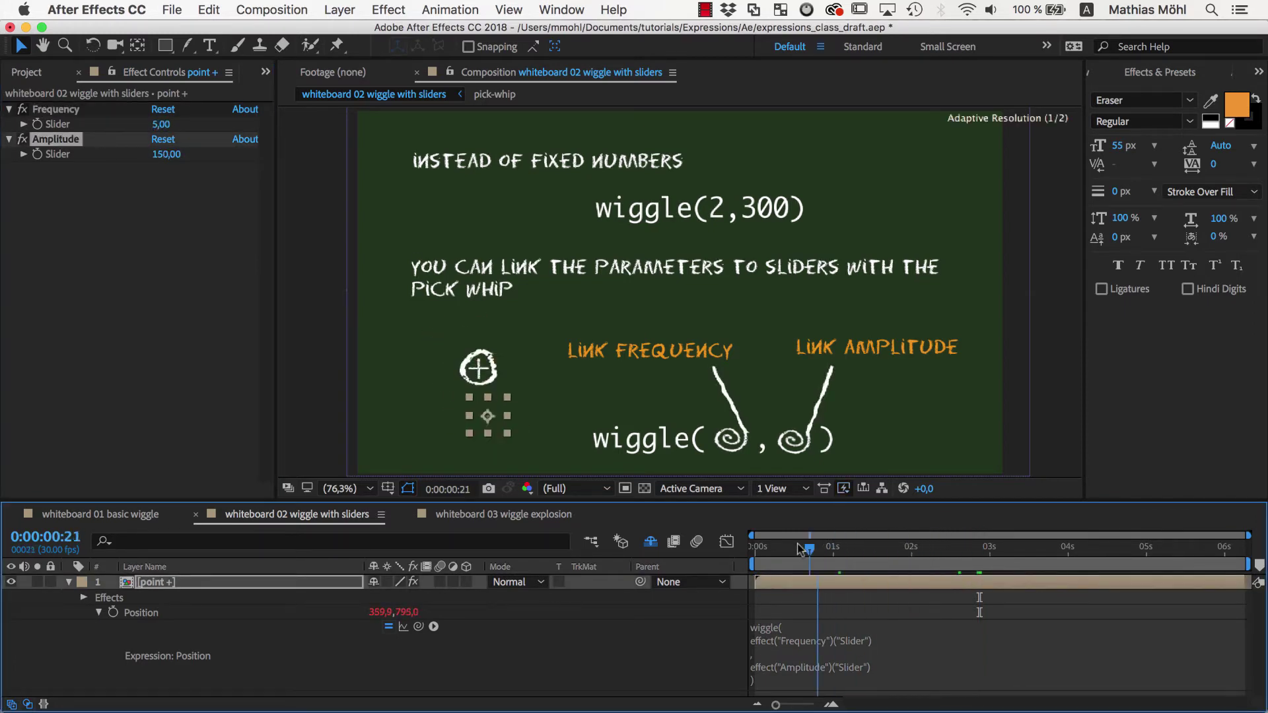
# Keyframe the Amplitude slider from 0 up to 150 and return to the start.
pyautogui.press('u')
pyautogui.press('u')
pyautogui.click(127, 657)
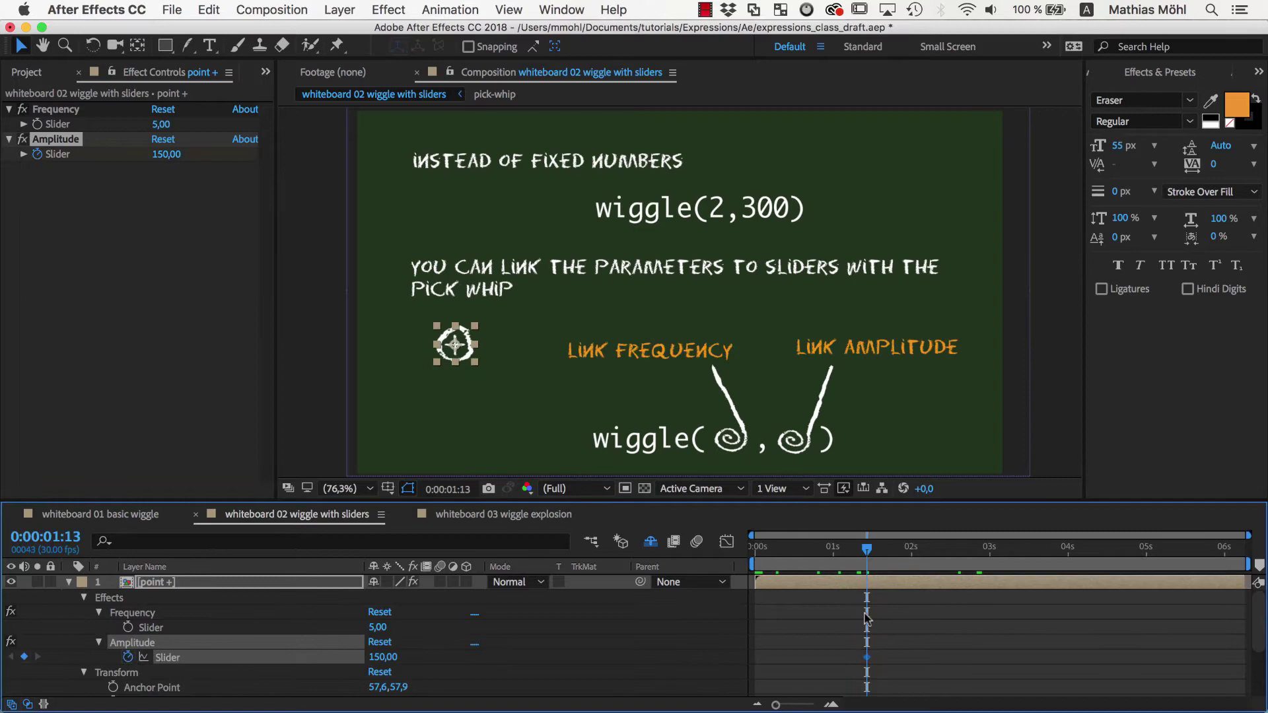
pyautogui.moveTo(867, 657); pyautogui.dragTo(937, 657)
pyautogui.moveTo(383, 657); pyautogui.dragTo(311, 657)
pyautogui.scroll(-1, 462, 634)
pyautogui.press('Home')
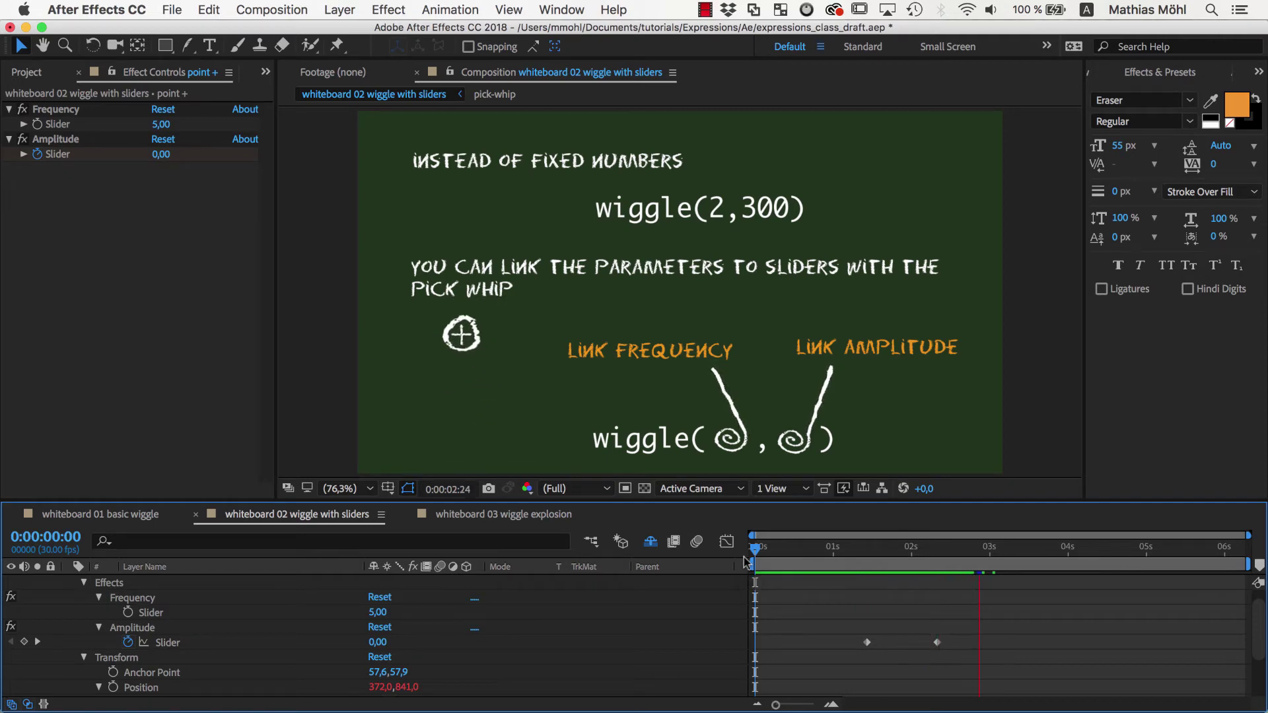
# Keyframe the point's Position to reach the board's right side around six seconds.
pyautogui.press('space')
pyautogui.scroll(-1, 486, 640)
pyautogui.scroll(-3, 486, 640)
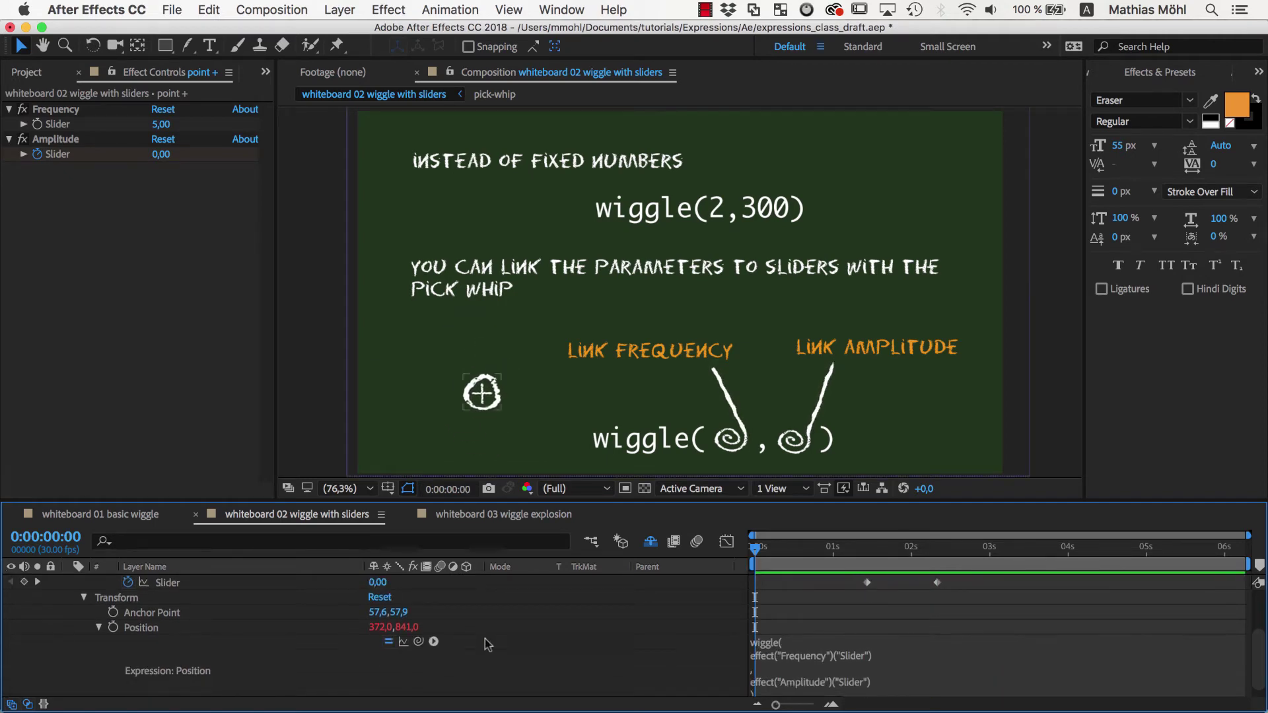
pyautogui.click(113, 628)
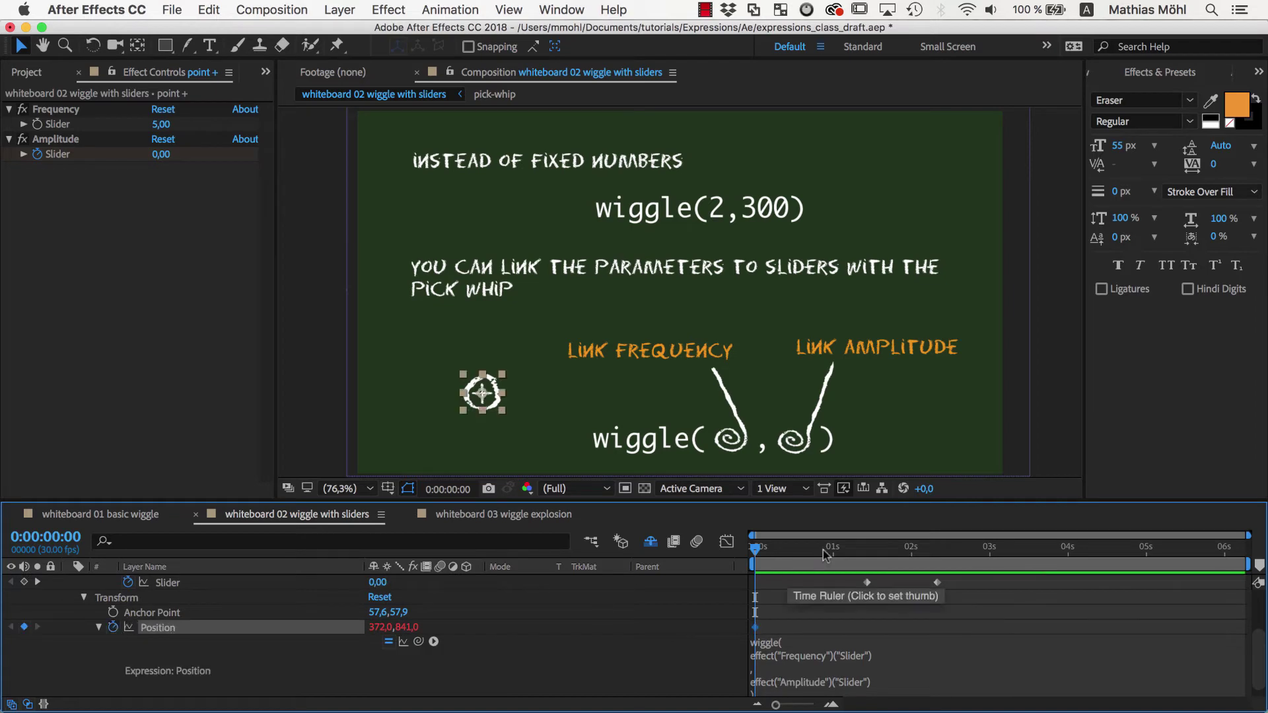
pyautogui.moveTo(755, 550); pyautogui.dragTo(1242, 550)
pyautogui.moveTo(488, 395); pyautogui.dragTo(571, 407)
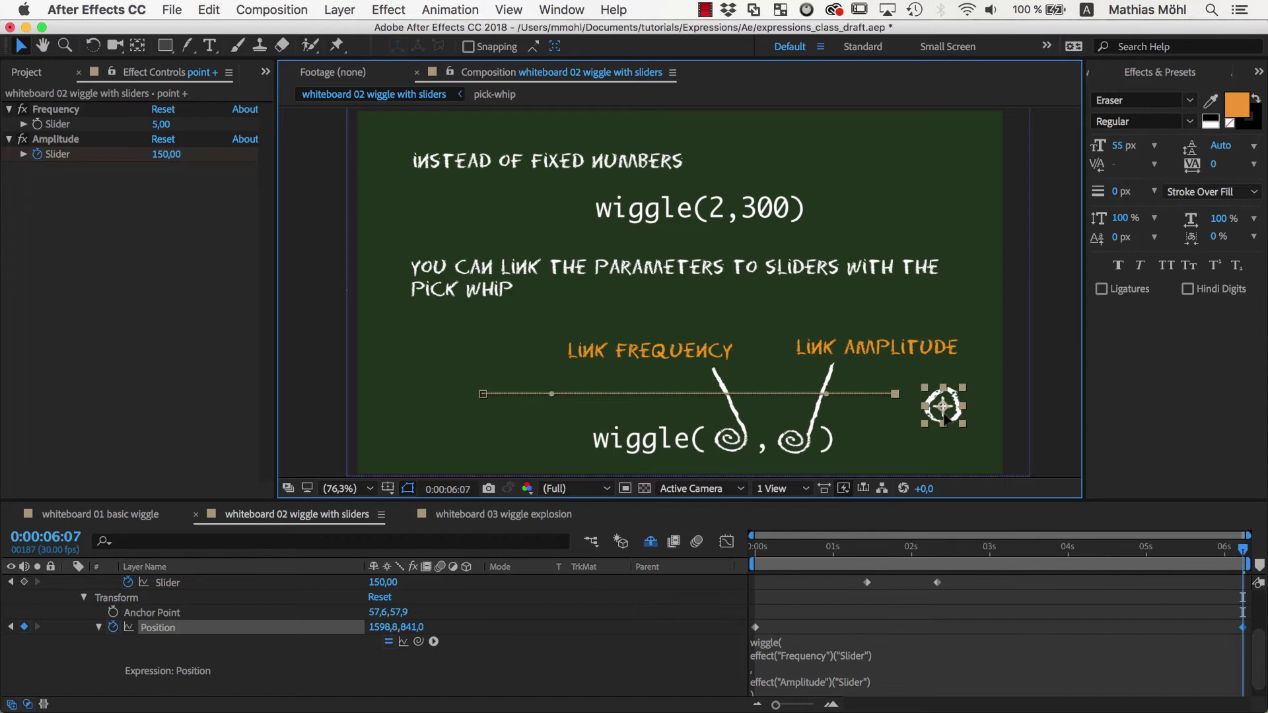
pyautogui.moveTo(598, 408); pyautogui.dragTo(948, 431)
# Play the animation from the start to watch the crosshair travel while wiggling.
pyautogui.click(771, 547)
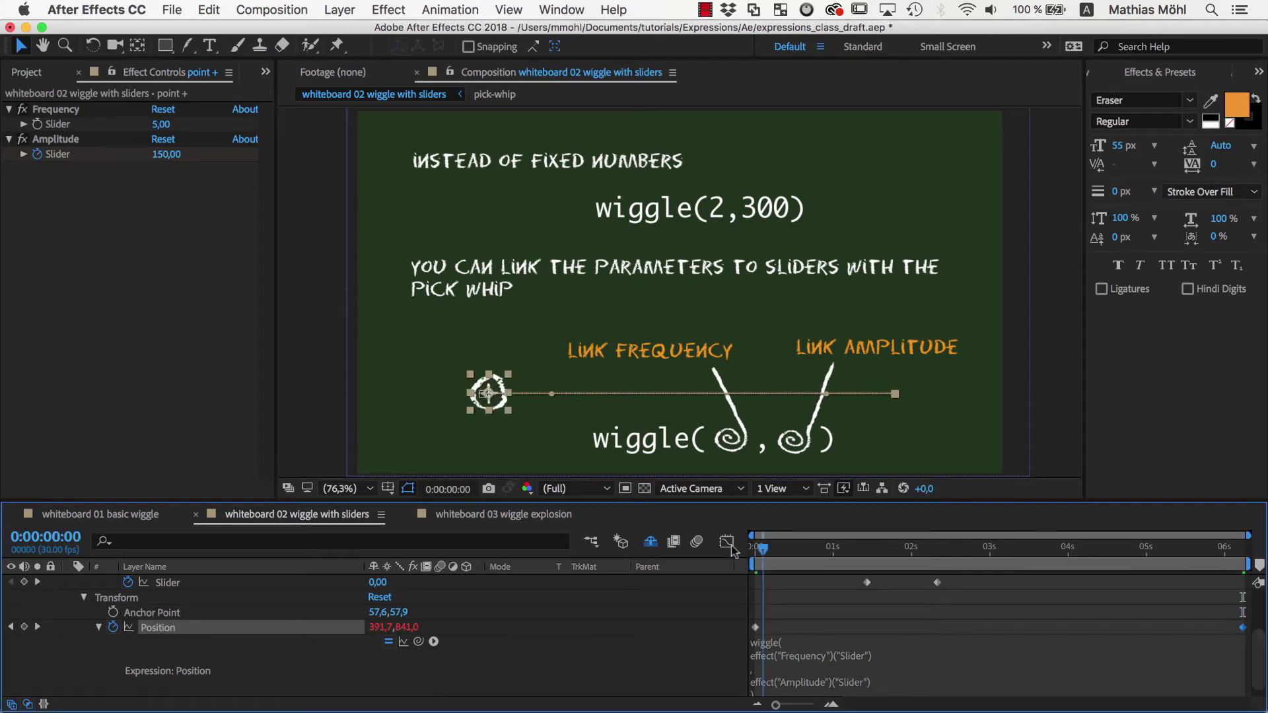
pyautogui.press('space')
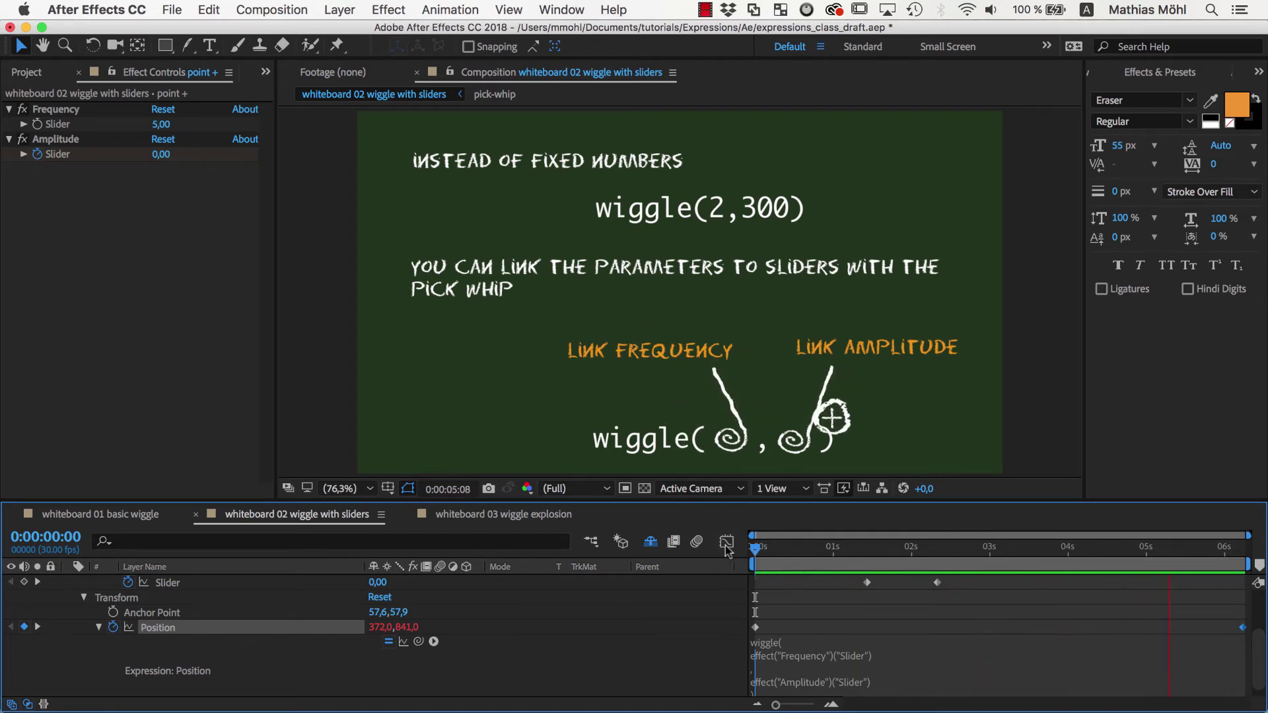
pyautogui.press('space')
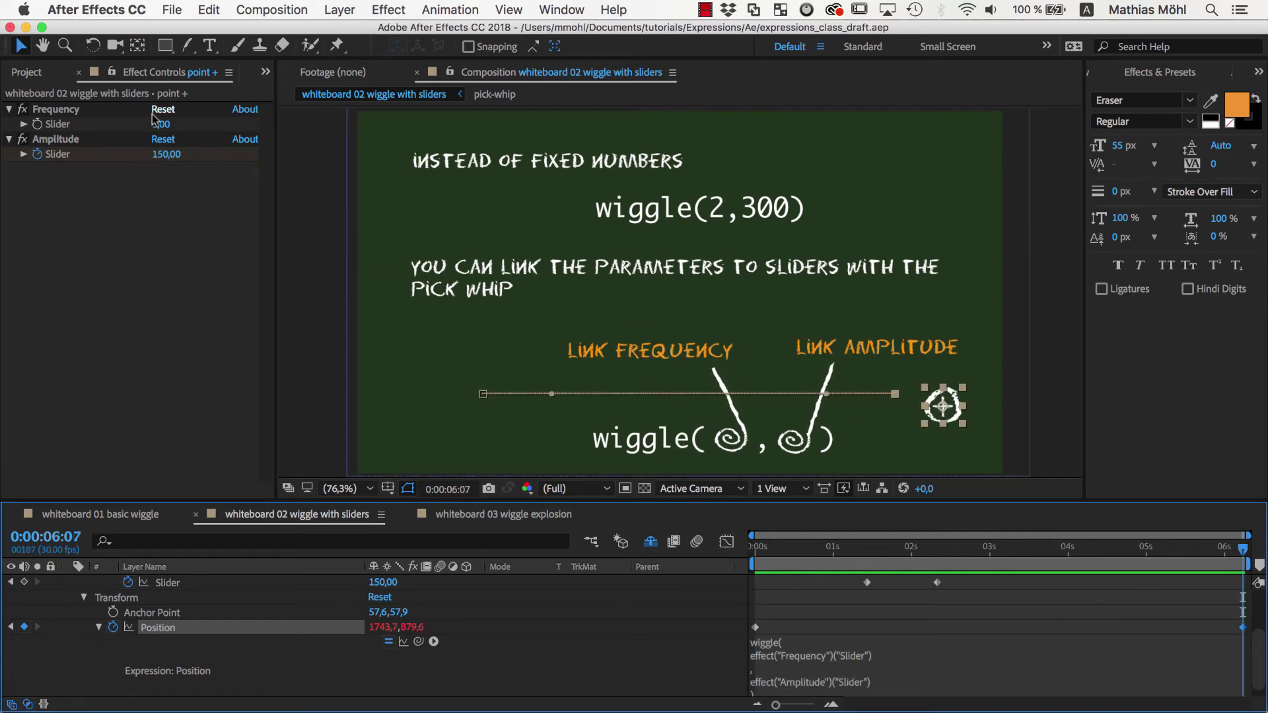
# Set the Frequency slider to 0 and scrub through the animation.
pyautogui.click(162, 125)
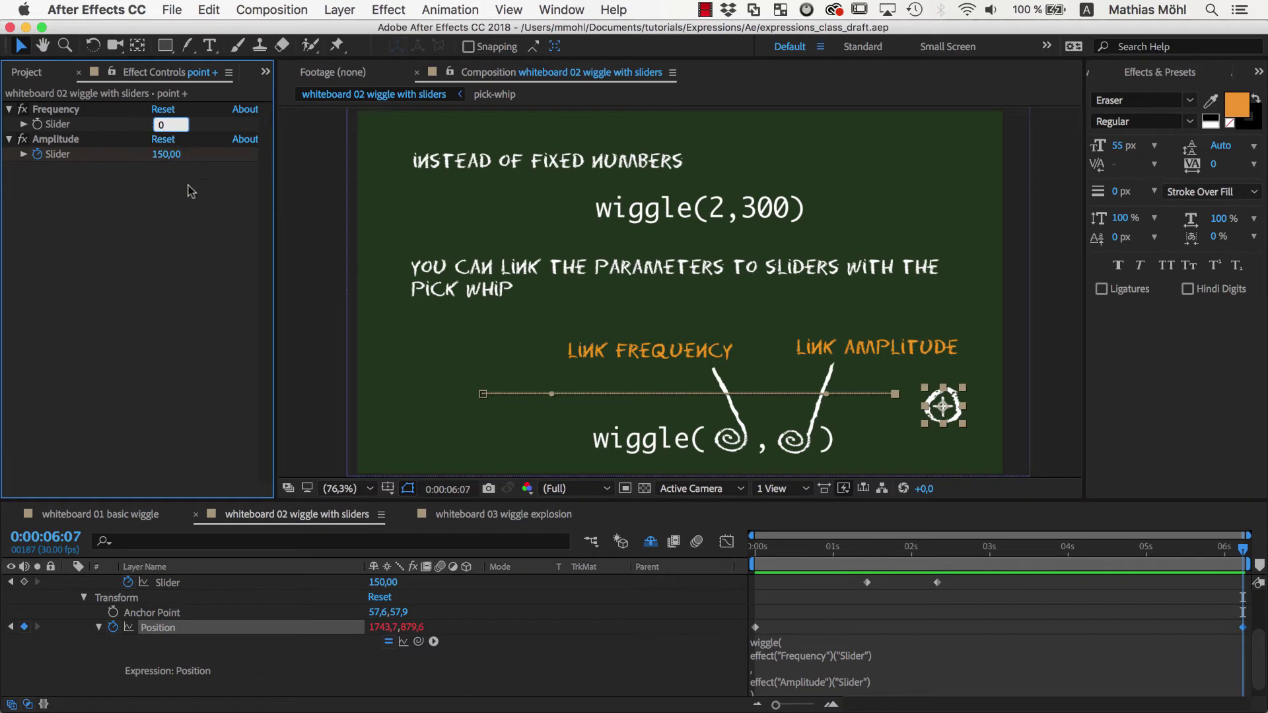
pyautogui.press('Return')
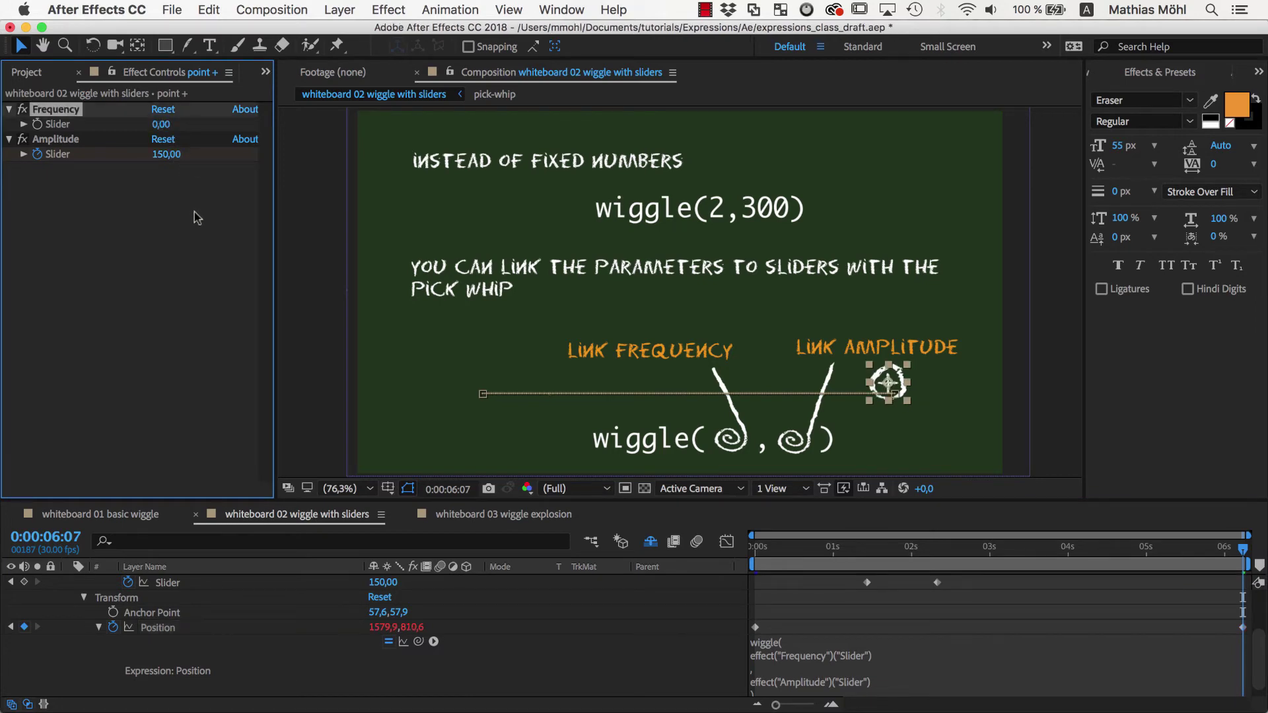
pyautogui.moveTo(1242, 548)
pyautogui.mouseDown()
pyautogui.moveTo(763, 546)
pyautogui.moveTo(972, 535)
pyautogui.moveTo(1243, 550)
pyautogui.mouseUp()
pyautogui.scroll(3, 74, 587)
# Collapse the point + layer and duplicate it three times with Cmd+D.
pyautogui.click(70, 582)
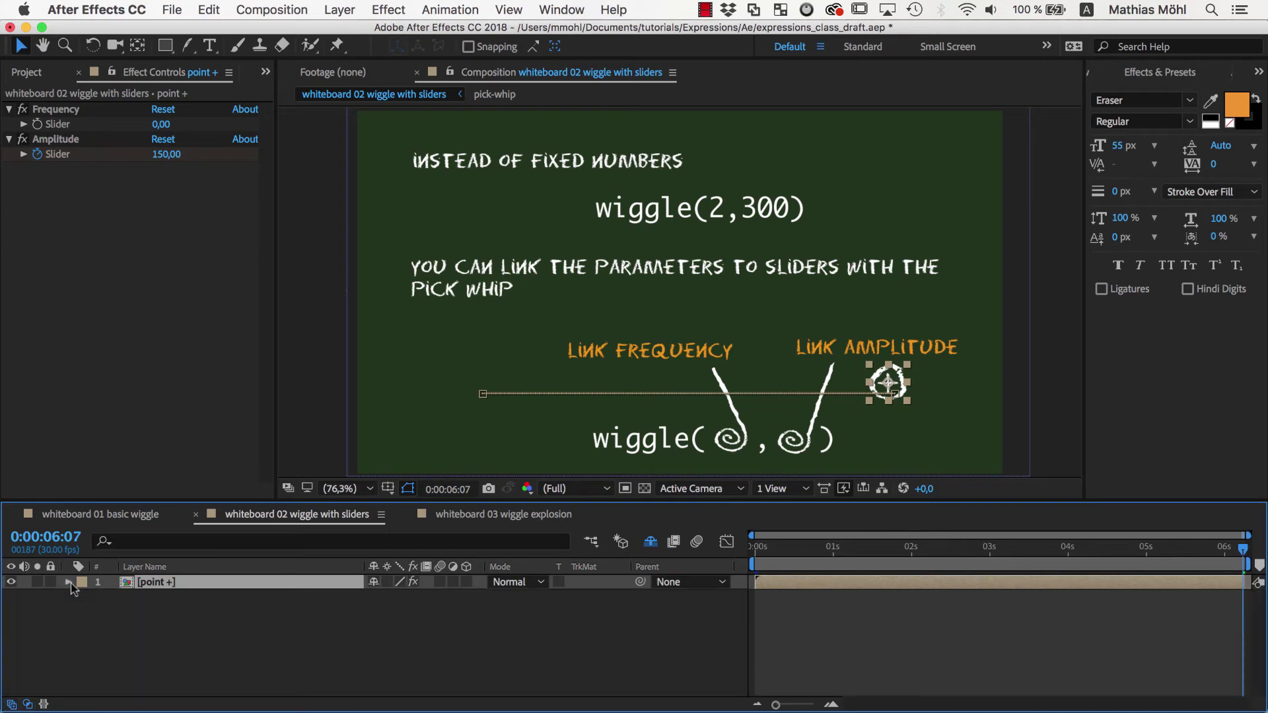
pyautogui.press('super+d')
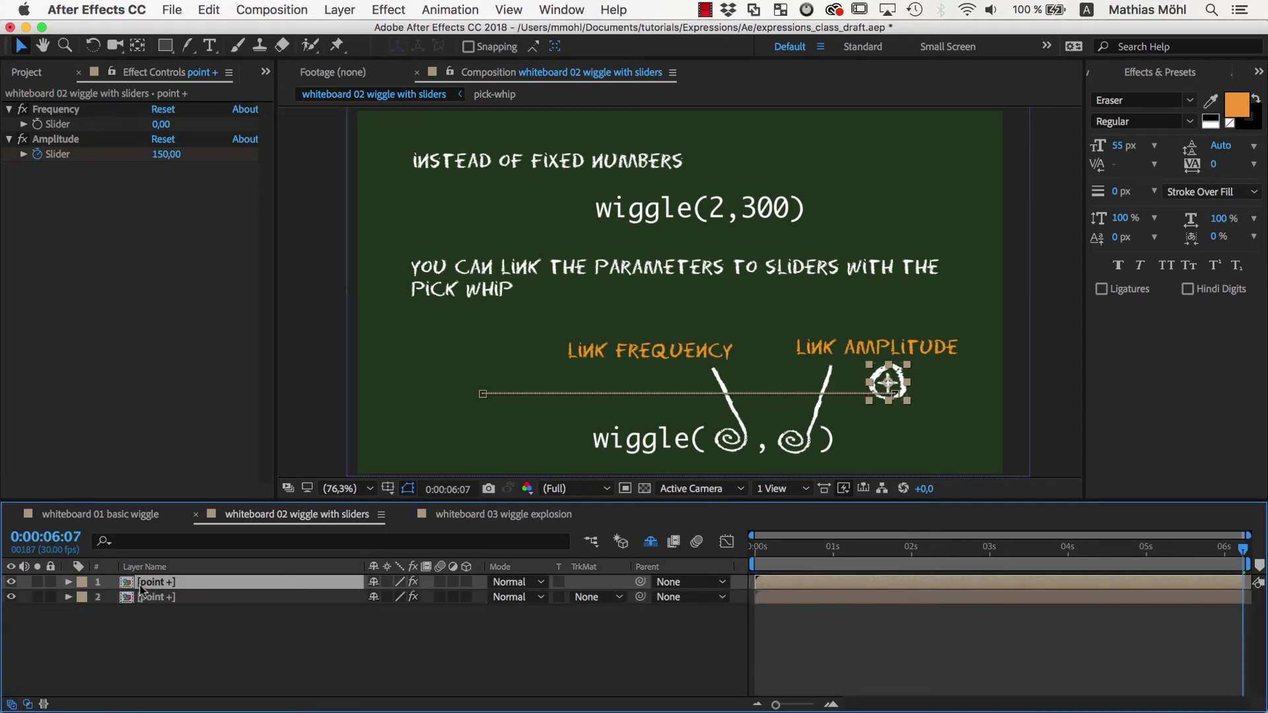
pyautogui.press('super+d')
pyautogui.press('super+d')
pyautogui.press('super+d')
pyautogui.press('super+d')
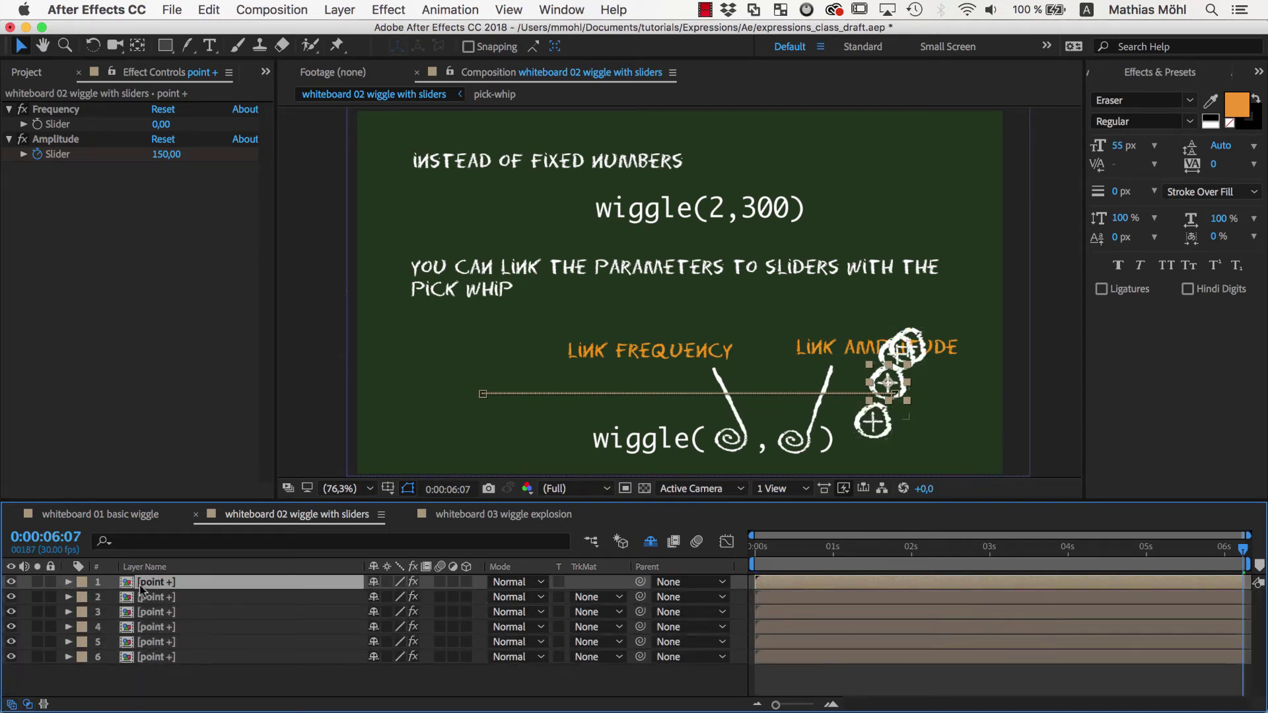
pyautogui.press('super+d')
pyautogui.press('super+d')
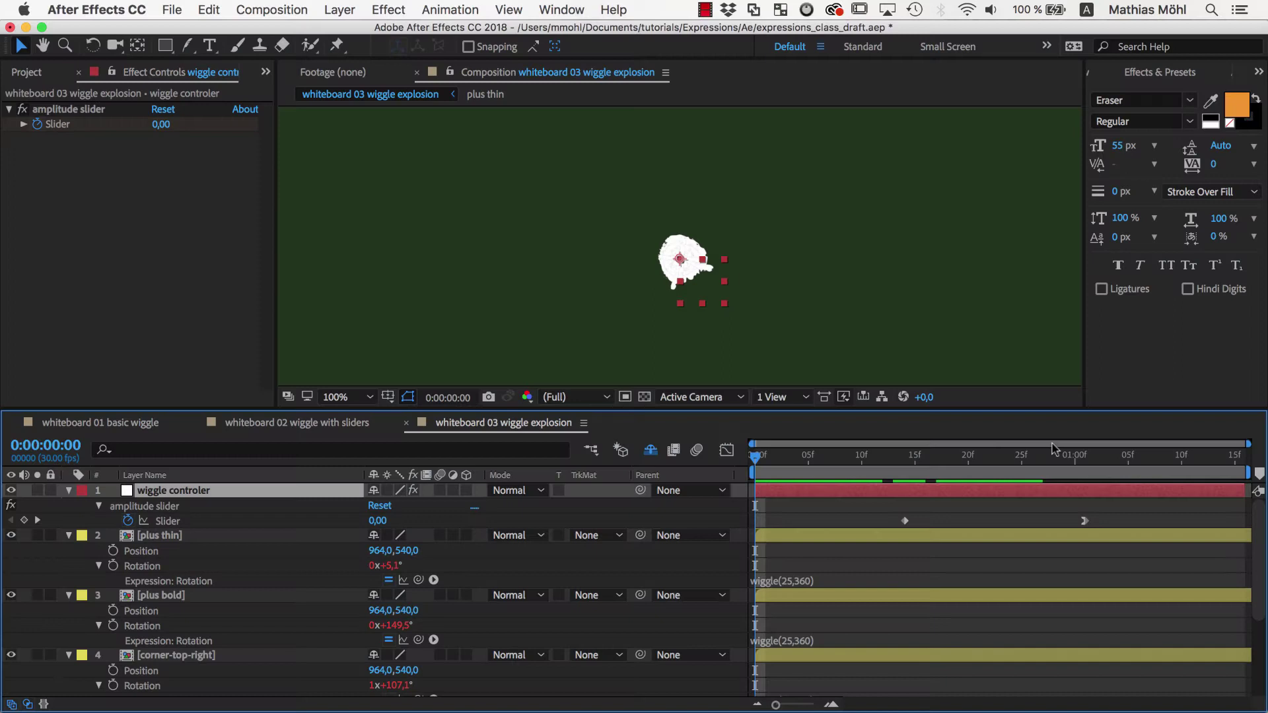
# Scroll through the wiggle explosion composition's layers to locate plus thin.
pyautogui.scroll(-3, 1260, 528)
pyautogui.moveTo(1260, 527); pyautogui.dragTo(1251, 614)
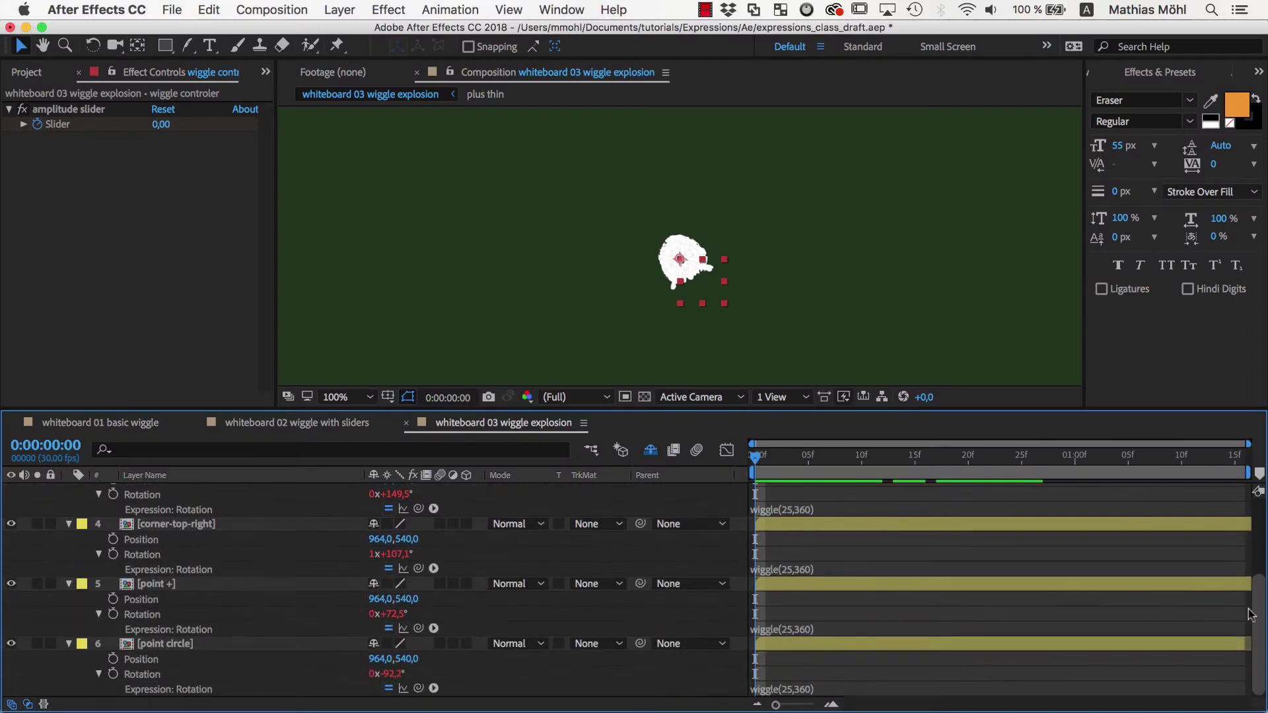
pyautogui.scroll(5, 1250, 618)
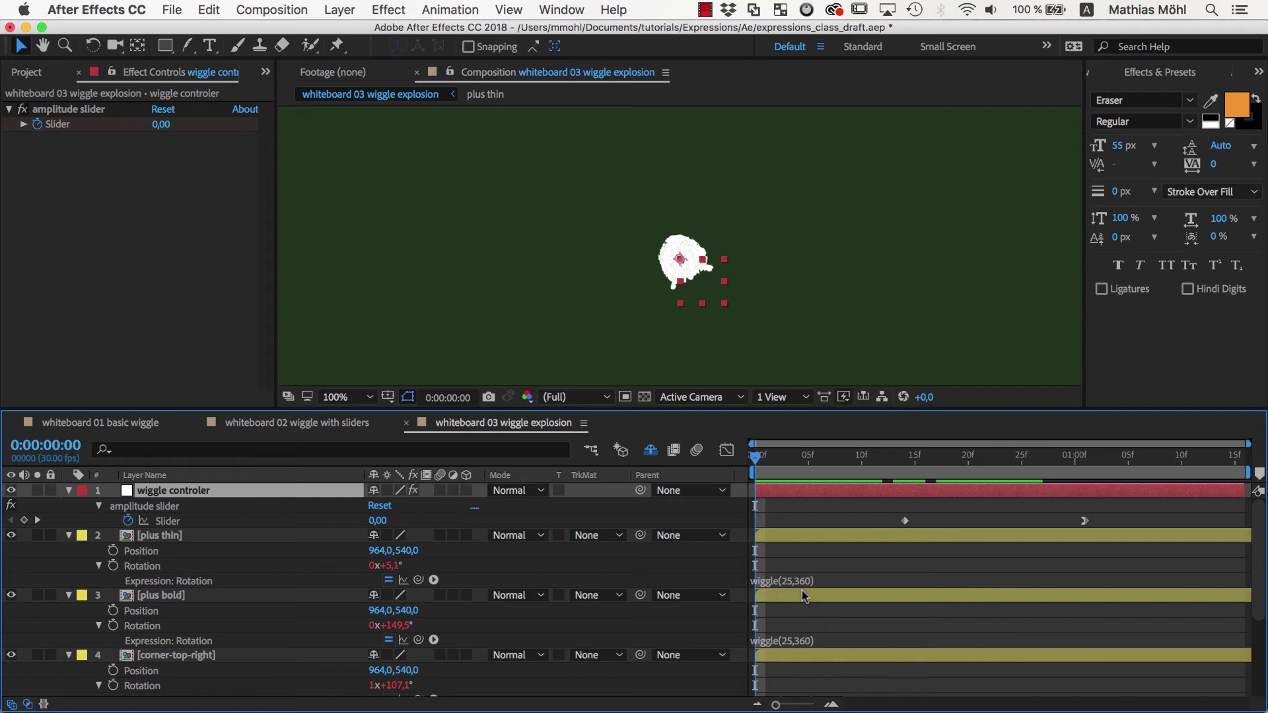
# Give plus thin's Position wiggle(0, …) with the amount pick-whipped to the controller's amplitude slider.
pyautogui.keyDown('alt'); pyautogui.click(117, 553); pyautogui.keyUp('alt')
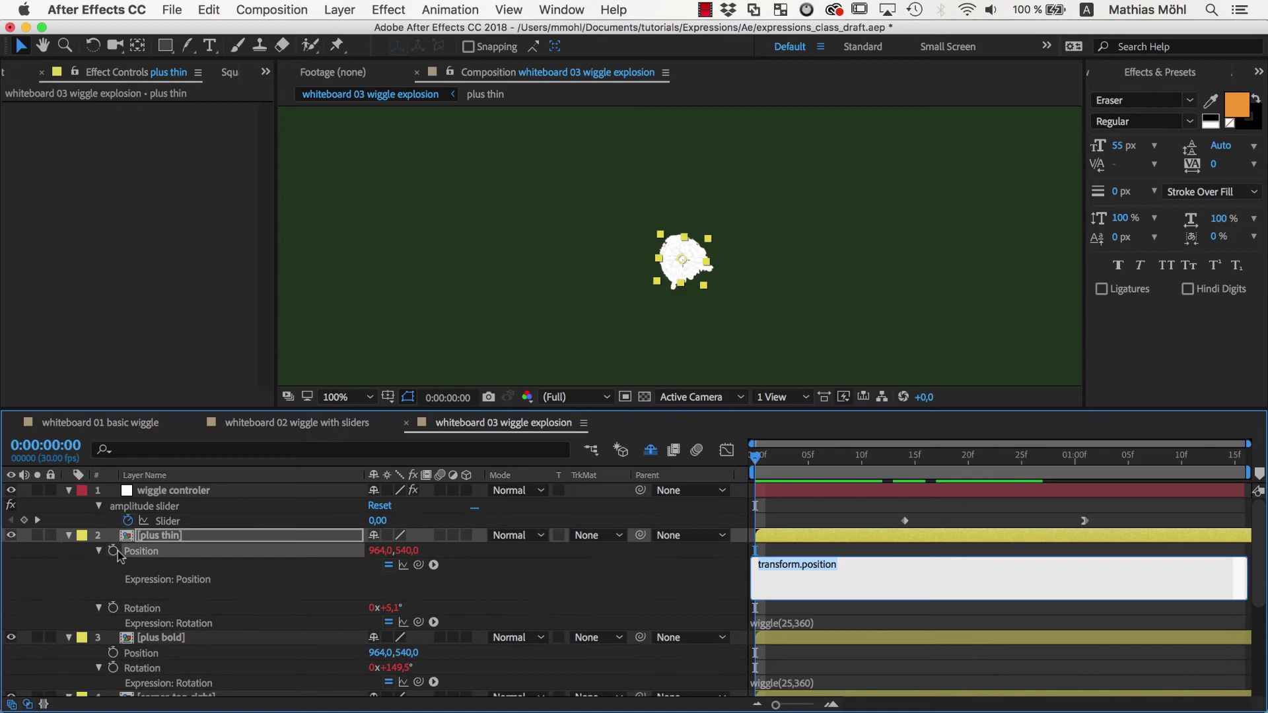
pyautogui.write('wiggle')
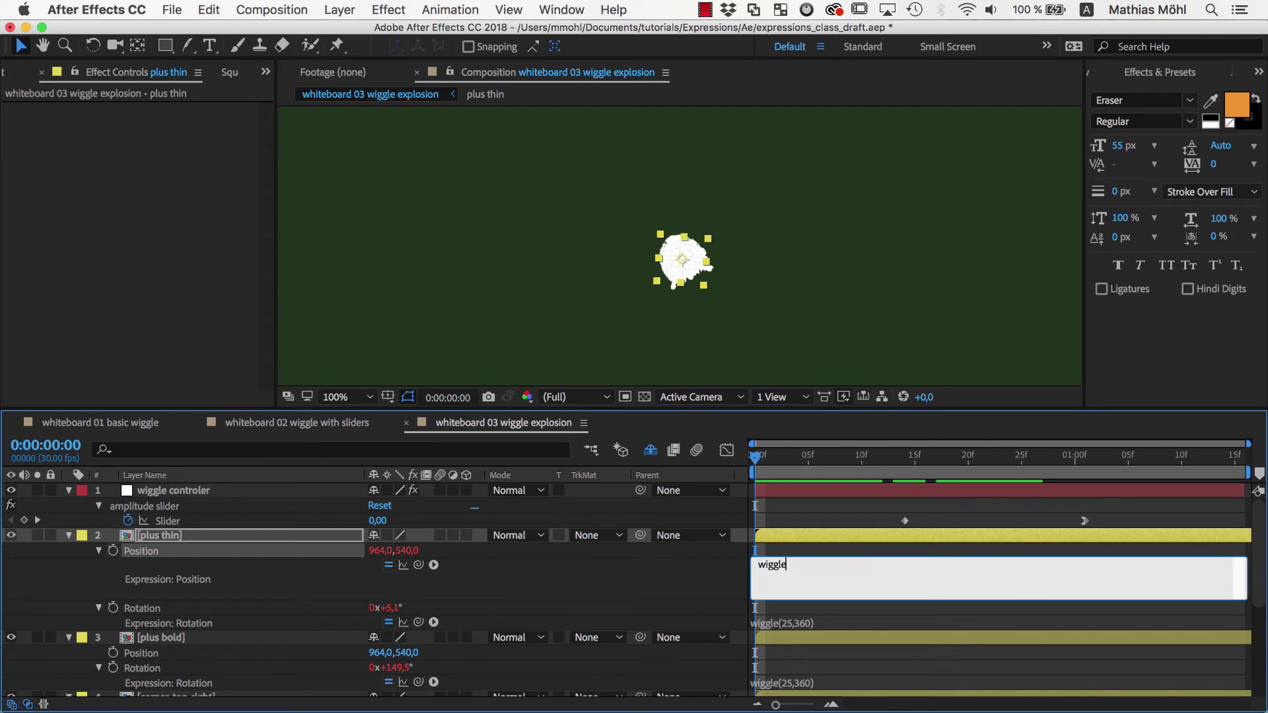
pyautogui.write('(')
pyautogui.write('0')
pyautogui.moveTo(418, 564)
pyautogui.mouseDown()
pyautogui.moveTo(232, 507)
pyautogui.moveTo(183, 526)
pyautogui.mouseUp()
pyautogui.write(',')
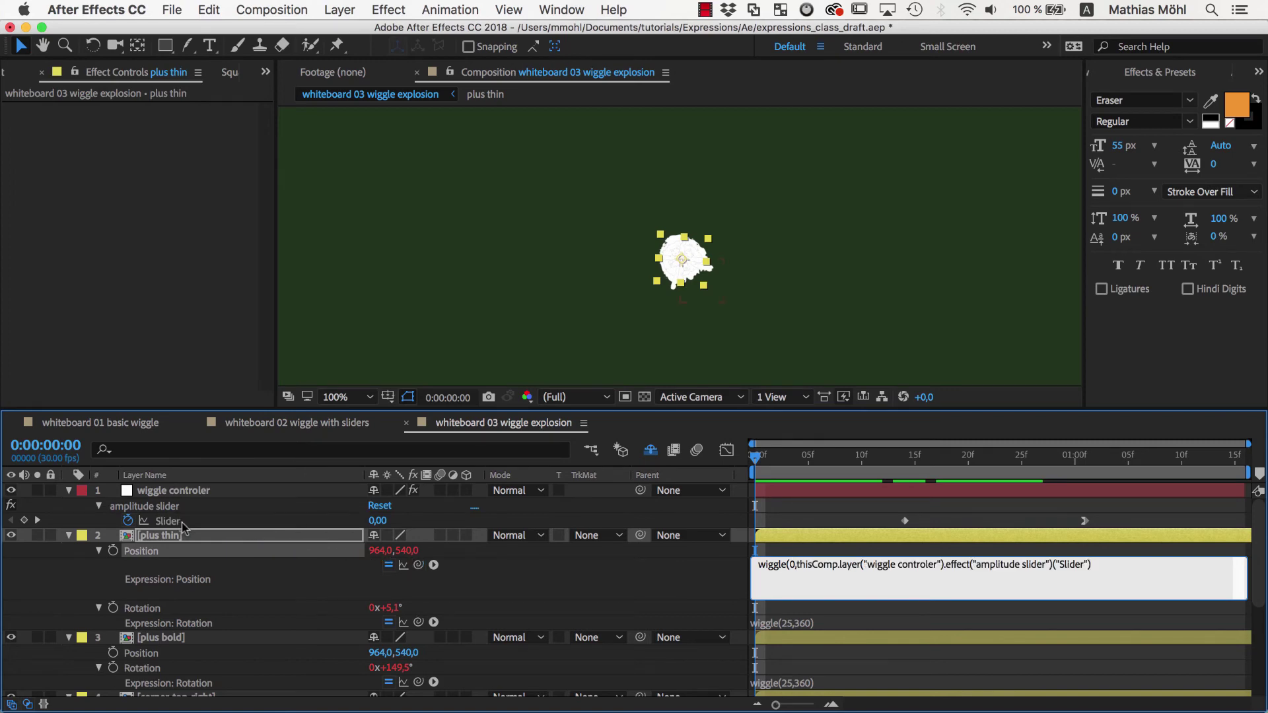
pyautogui.write(')')
pyautogui.click(513, 584)
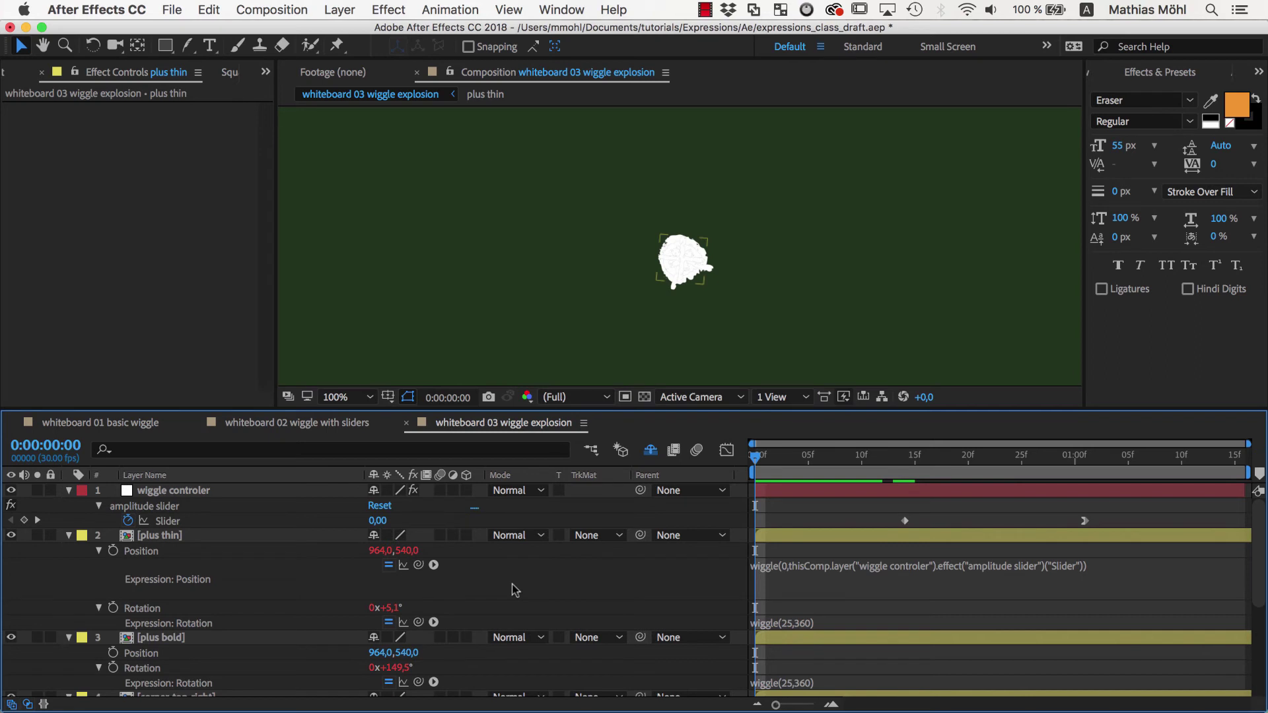
# Copy plus thin's Position wiggle and paste it onto plus bold through point circle.
pyautogui.click(141, 551)
pyautogui.click(209, 10)
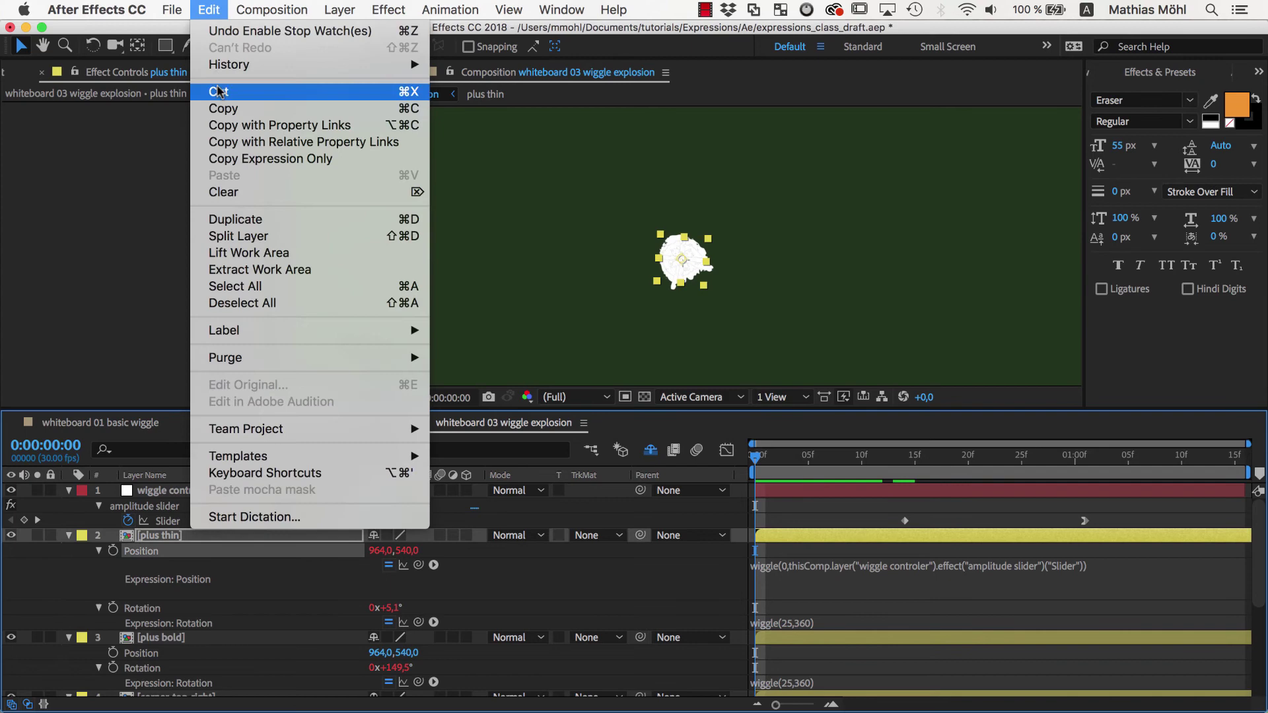
pyautogui.click(222, 112)
pyautogui.click(159, 638)
pyautogui.scroll(-5, 178, 634)
pyautogui.keyDown('shift'); pyautogui.click(178, 644); pyautogui.keyUp('shift')
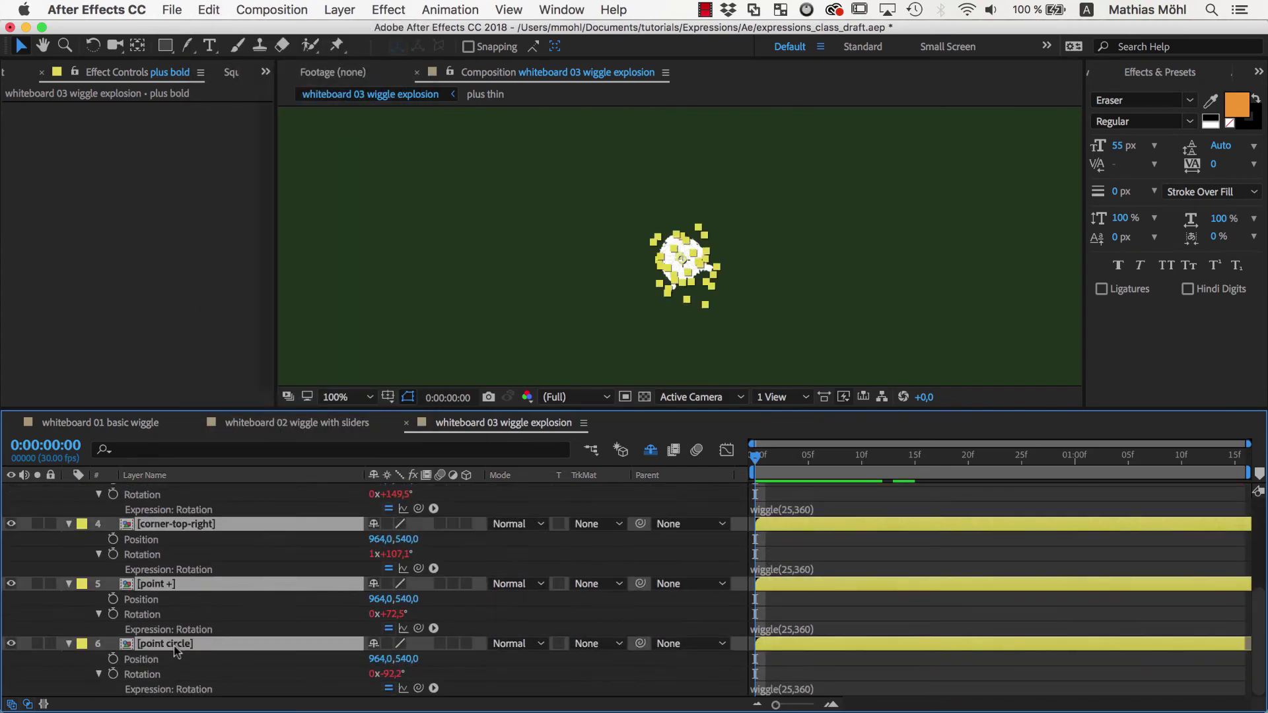
pyautogui.click(209, 9)
pyautogui.click(225, 175)
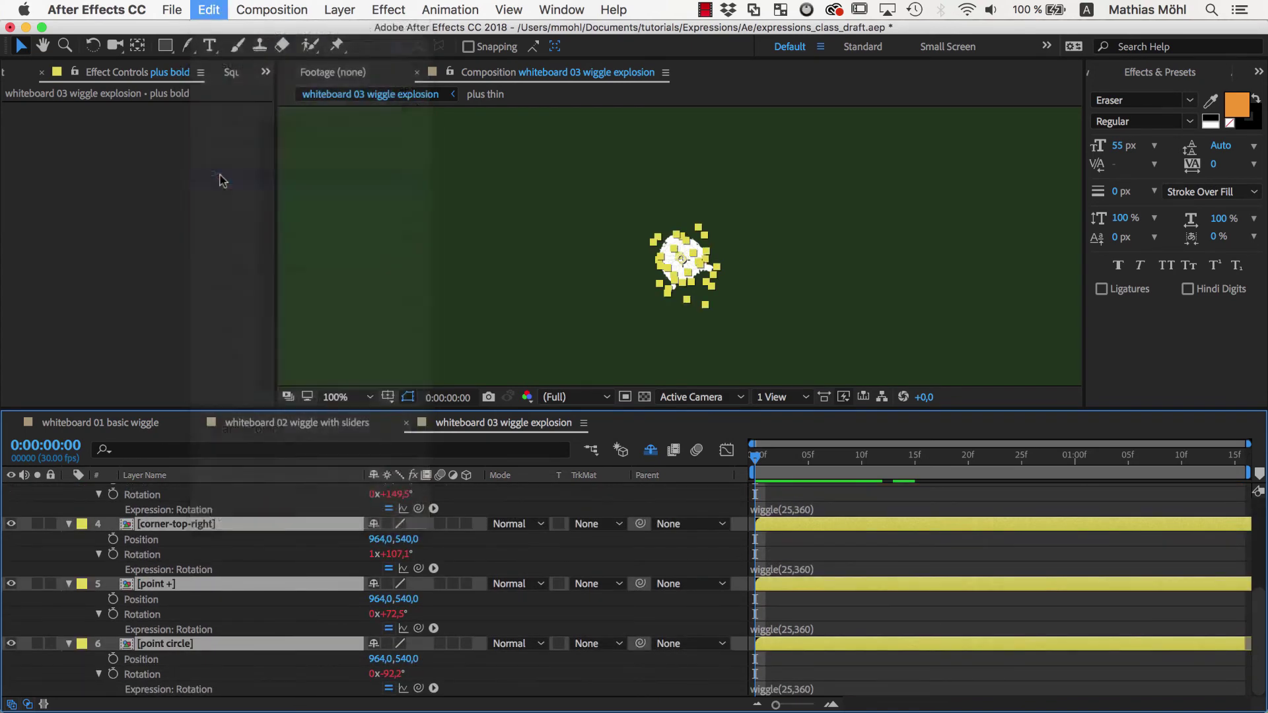
# Copy only plus thin's Position expression from its right-click menu.
pyautogui.scroll(5, 209, 592)
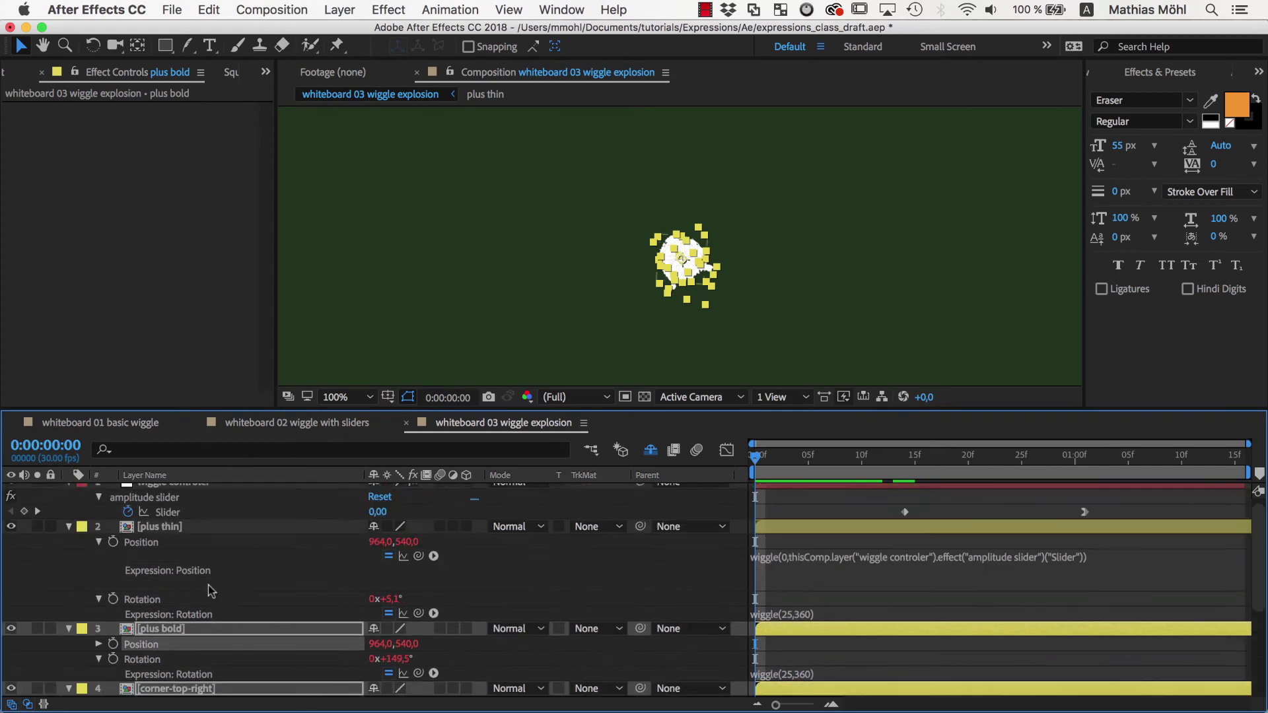
pyautogui.rightClick(160, 554)
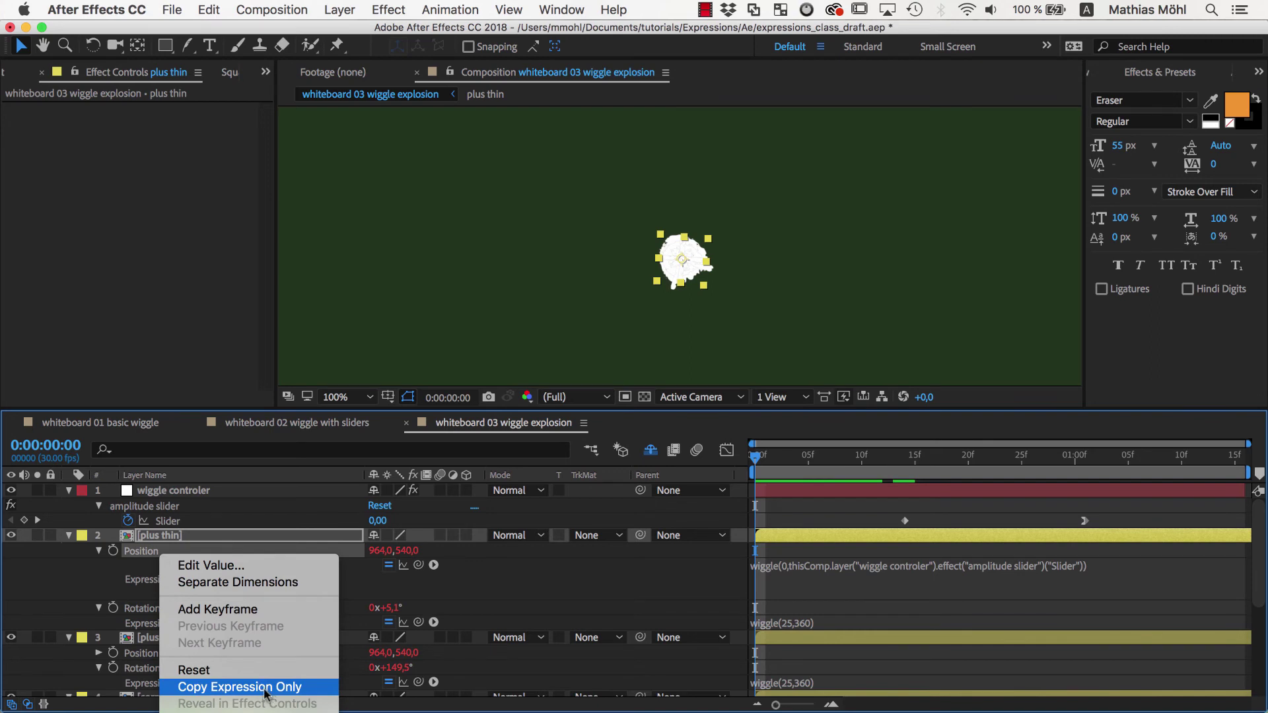
pyautogui.click(73, 576)
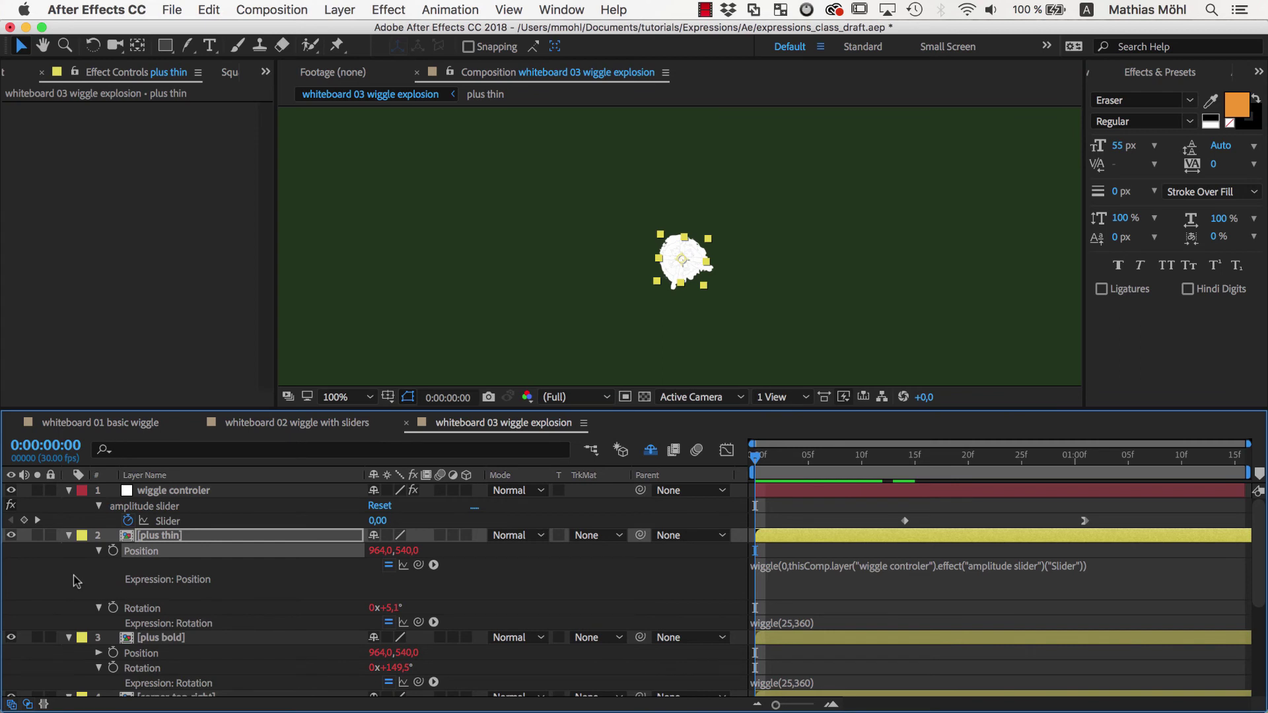
# Raise the amplitude slider to scatter the doodles, reset it to 0, then advance to about frame 16.
pyautogui.moveTo(377, 520)
pyautogui.mouseDown()
pyautogui.moveTo(807, 588)
pyautogui.moveTo(572, 638)
pyautogui.mouseUp()
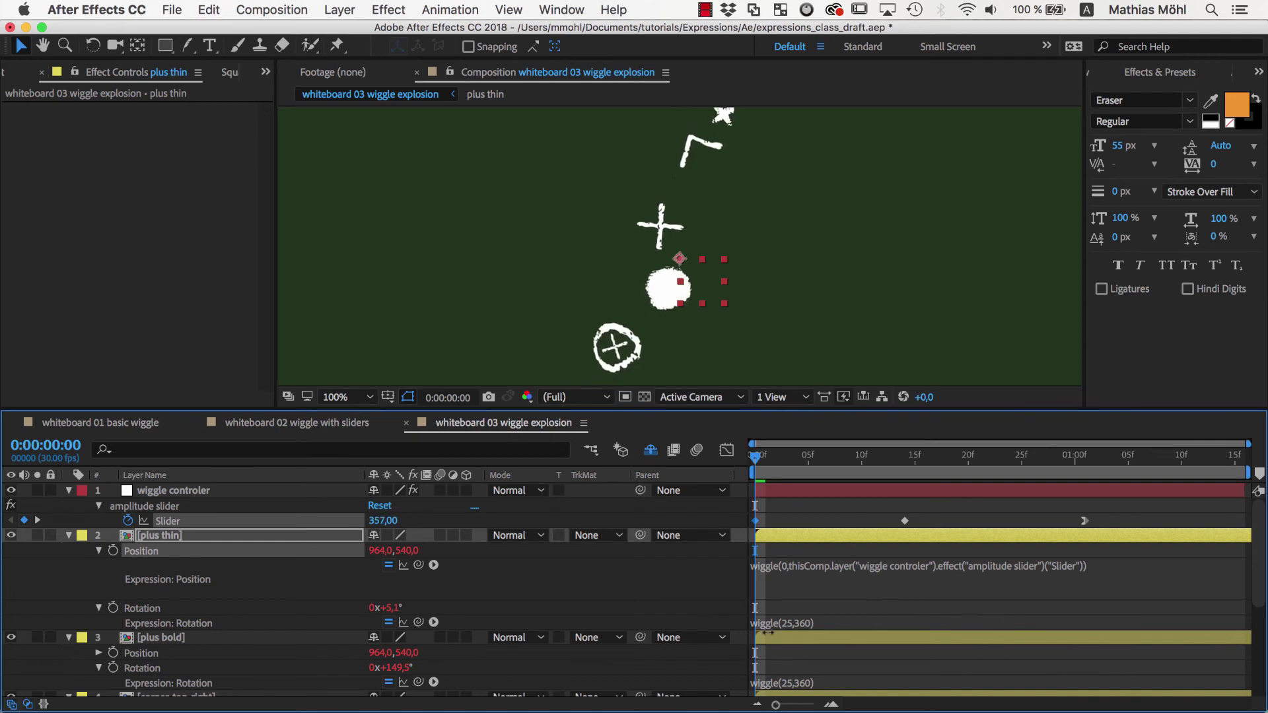
pyautogui.moveTo(572, 637); pyautogui.dragTo(1167, 565)
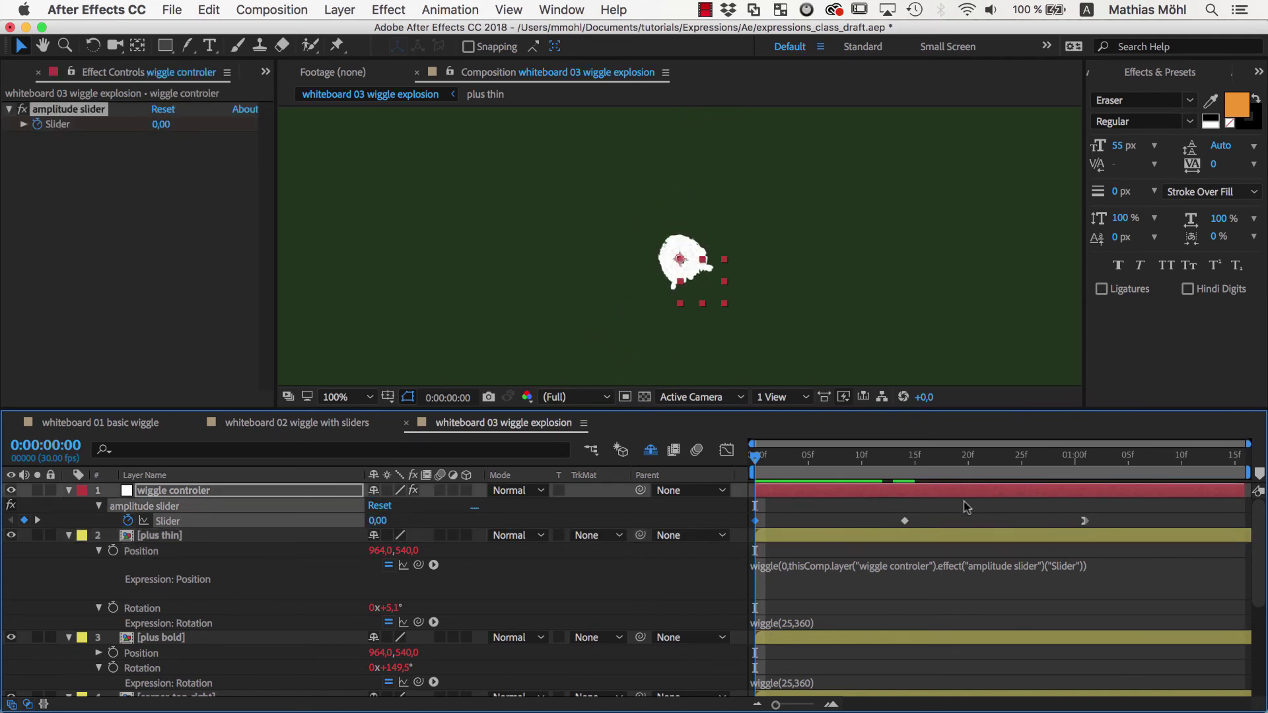
pyautogui.moveTo(759, 459)
pyautogui.mouseDown()
pyautogui.moveTo(925, 466)
pyautogui.moveTo(987, 489)
pyautogui.mouseUp()
# Duplicate the five doodle layers three times with Cmd+D, then preview the explosion from frame 0.
pyautogui.press('space')
pyautogui.press('space')
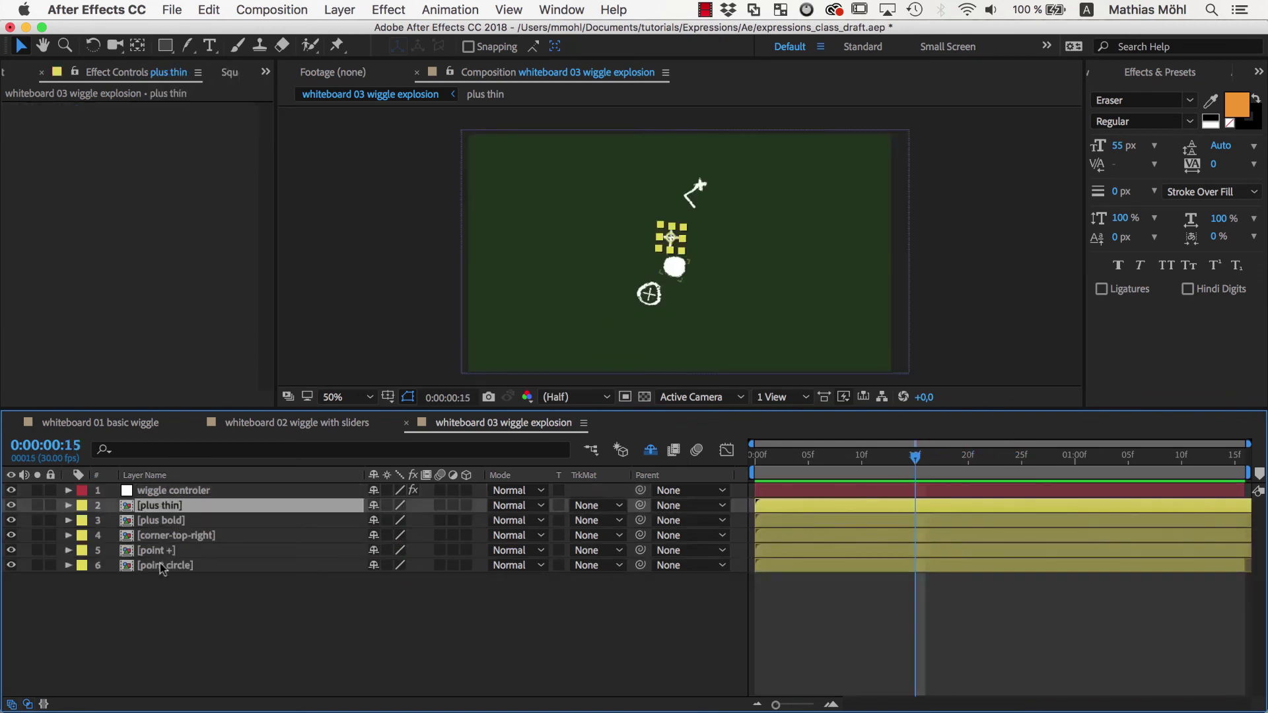
pyautogui.keyDown('shift'); pyautogui.click(162, 566); pyautogui.keyUp('shift')
pyautogui.press('super+d')
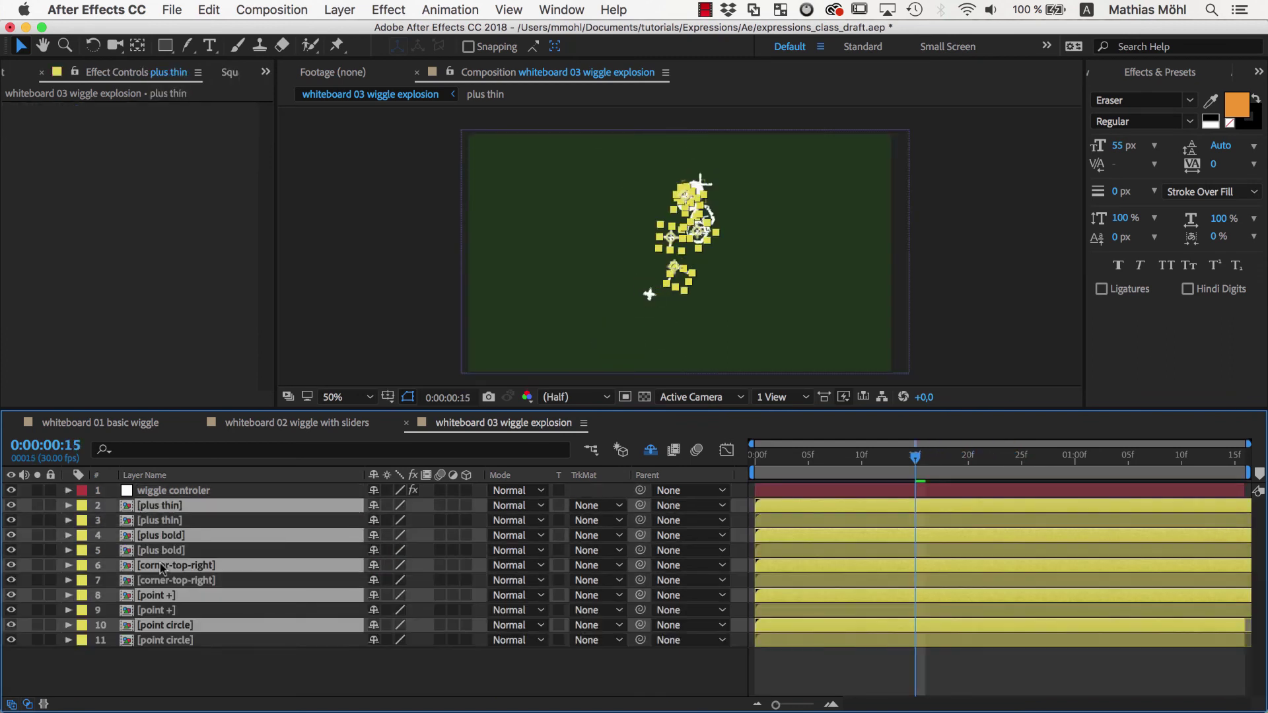
pyautogui.press('super+d')
pyautogui.press('super+d')
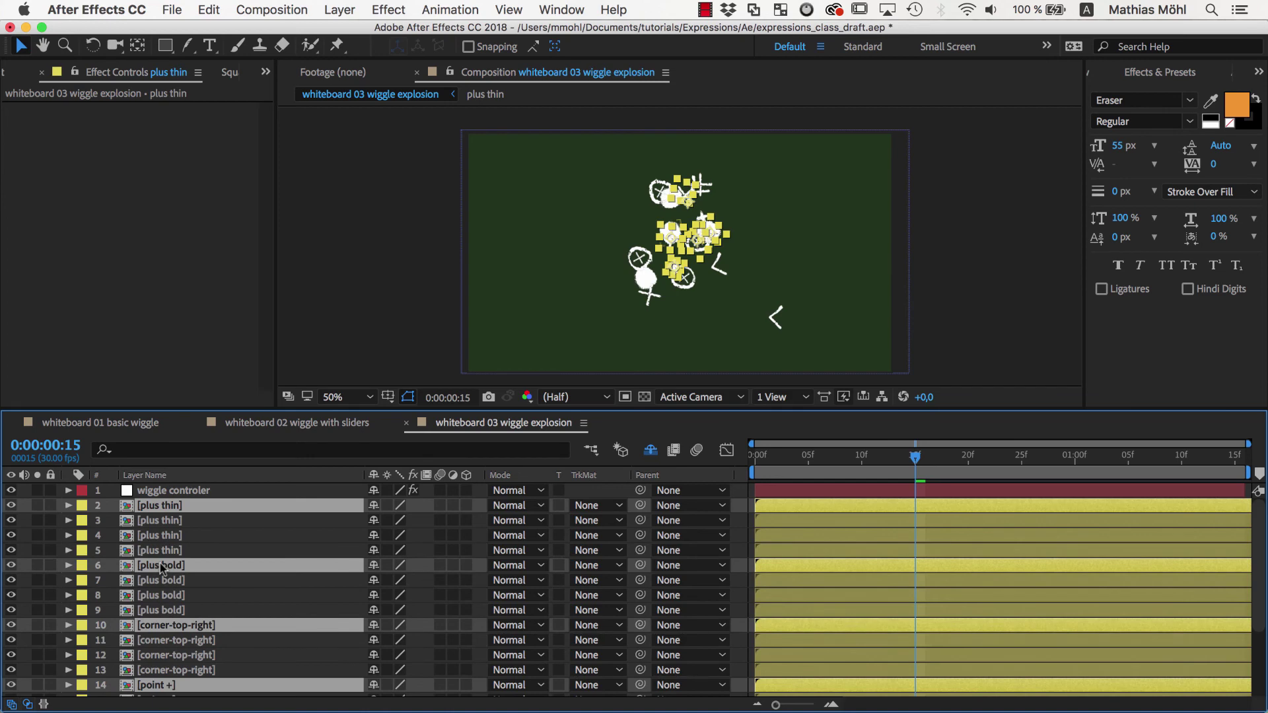
pyautogui.press('super+d')
pyautogui.press('super+d')
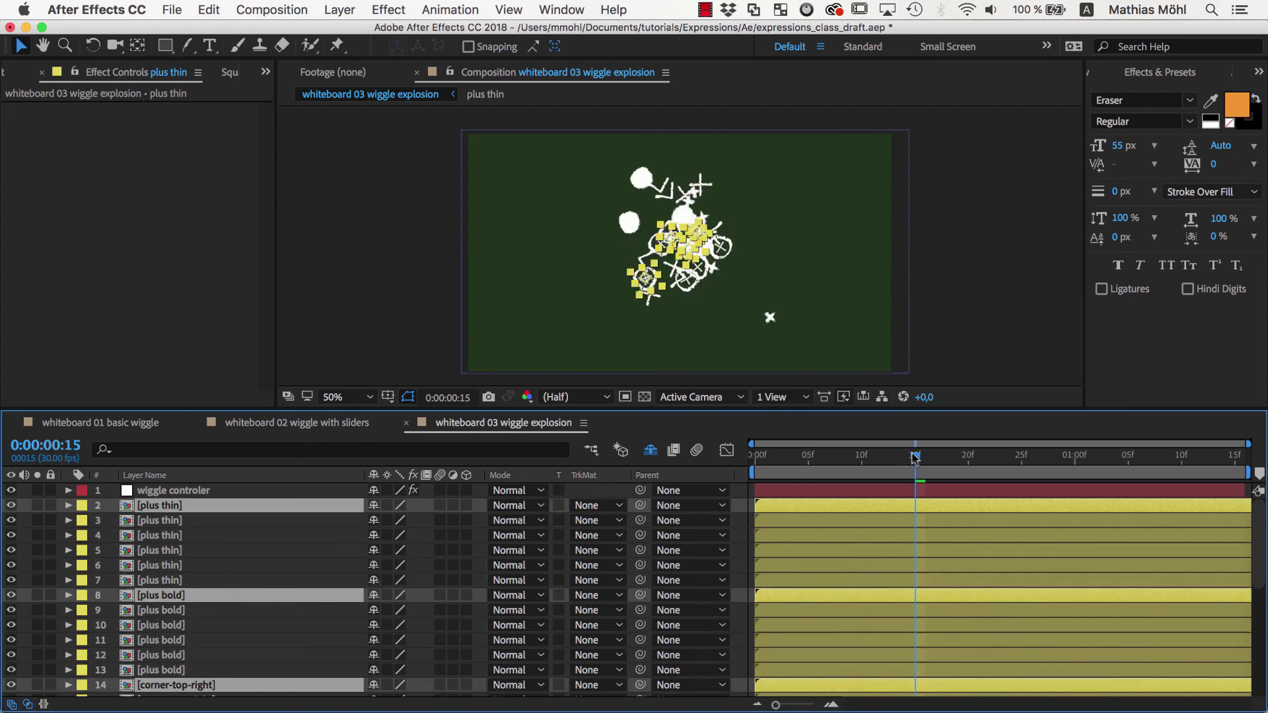
pyautogui.moveTo(916, 458); pyautogui.dragTo(750, 459)
pyautogui.press('F2')
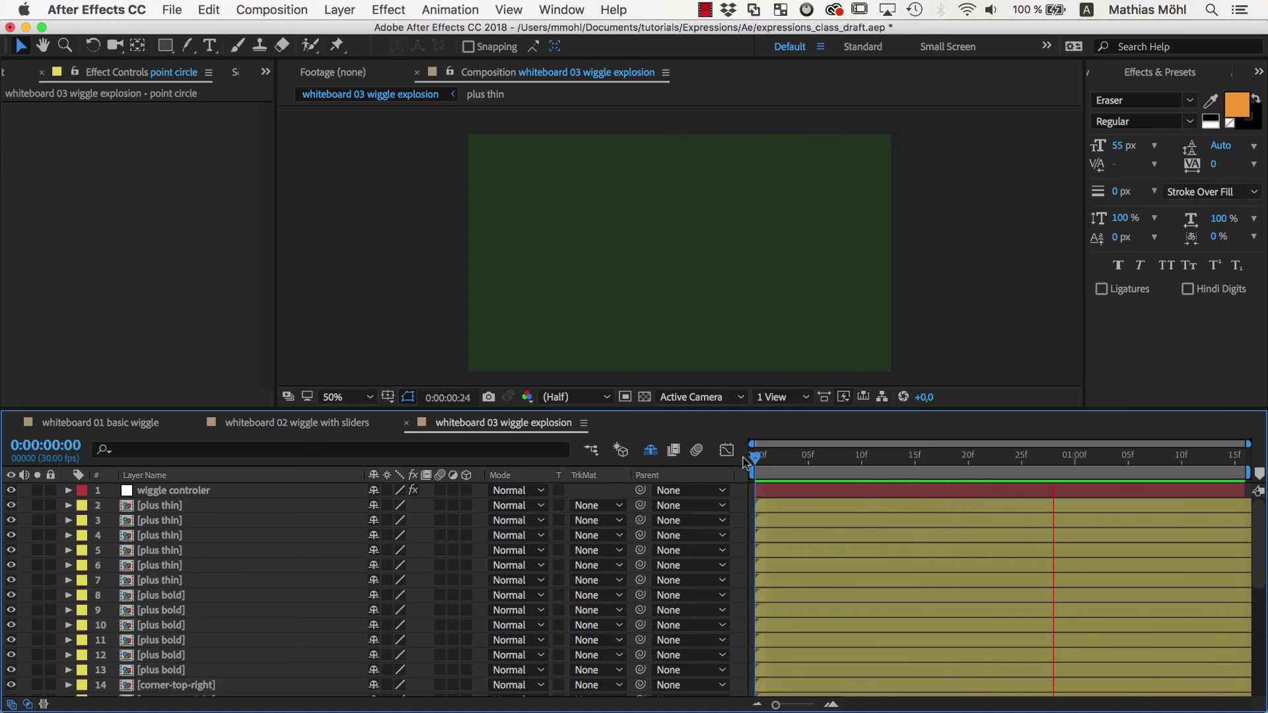